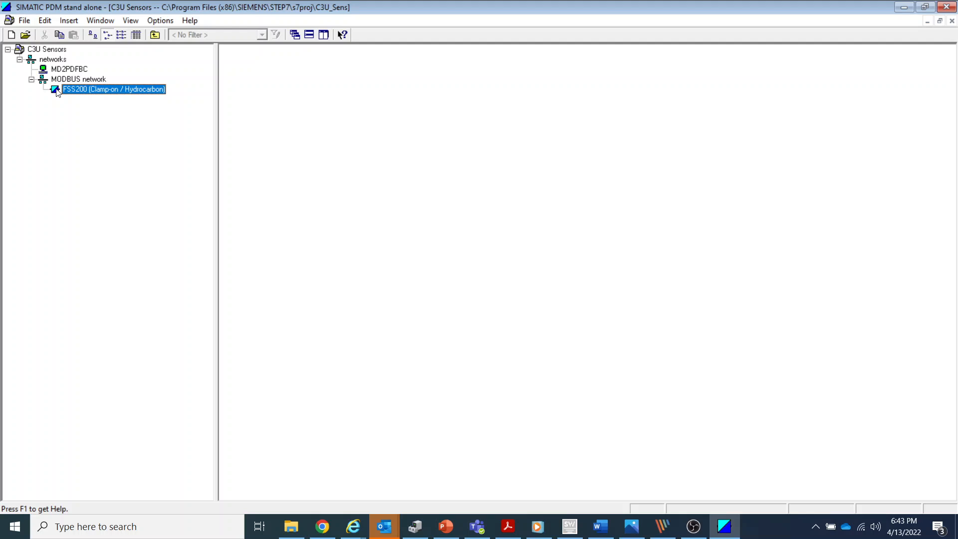
- Open the FSS200 (Clamp-on / Hydrocarbon) device and upload its parameters to the PC
right_click(57, 89)
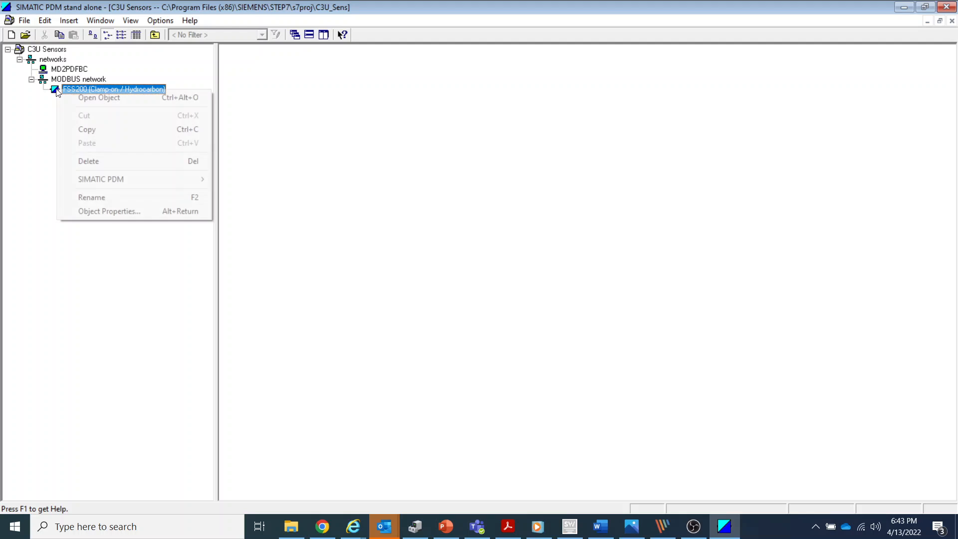
click(137, 97)
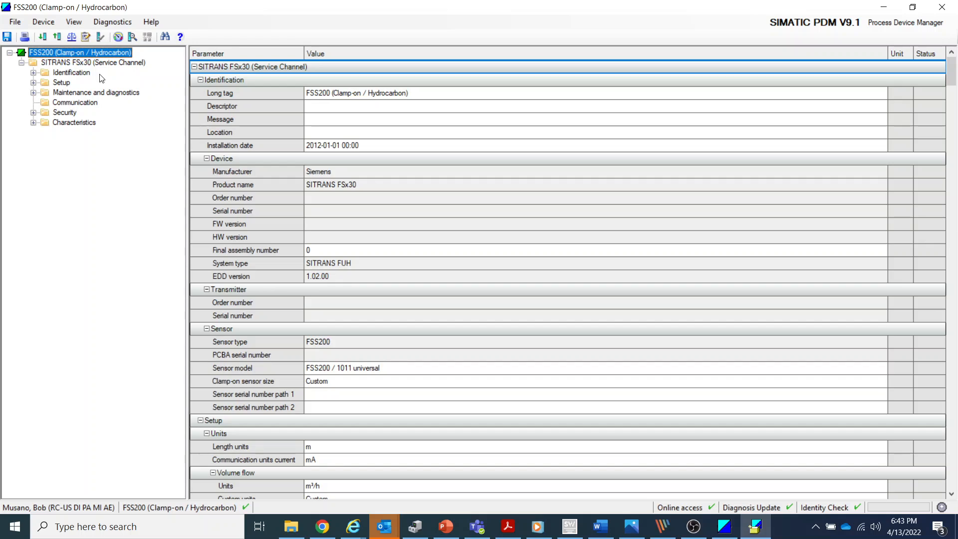
click(60, 37)
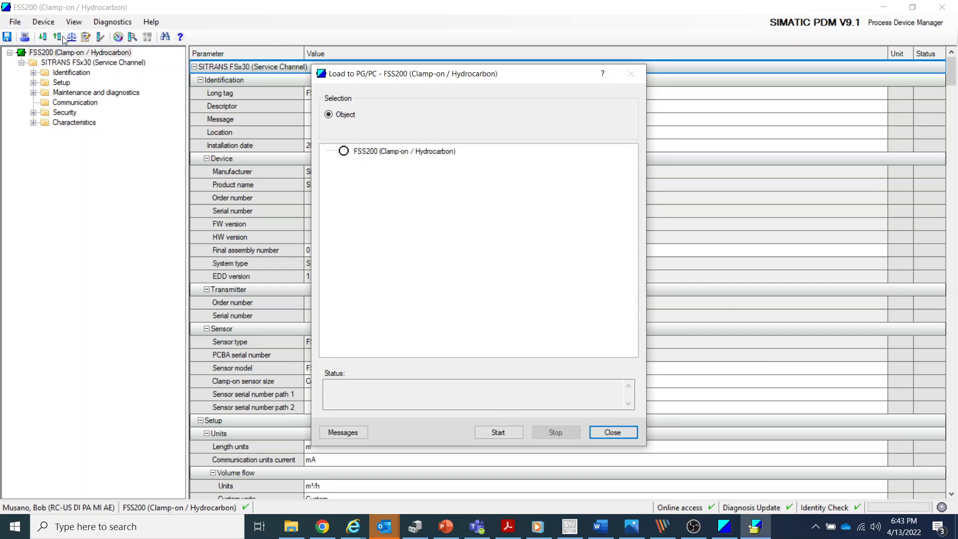
click(497, 433)
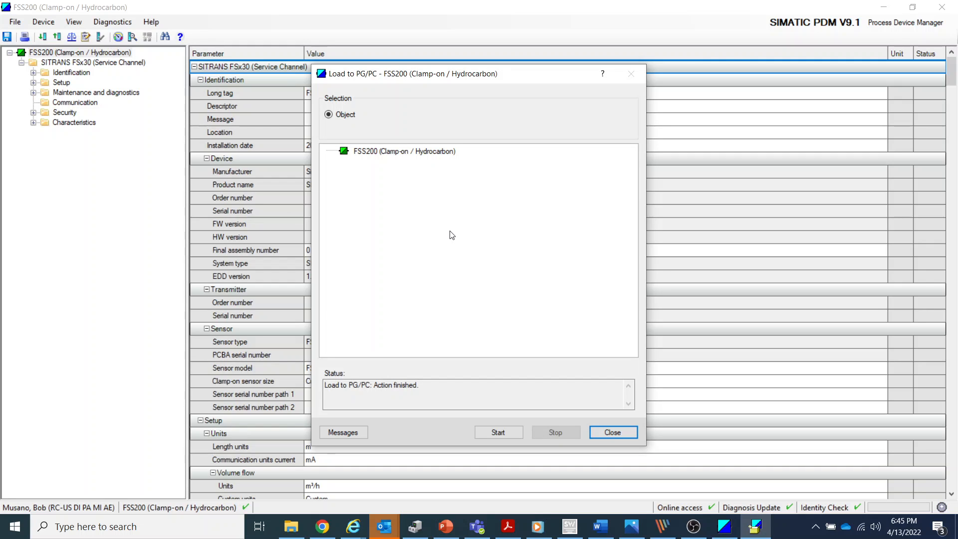
click(616, 434)
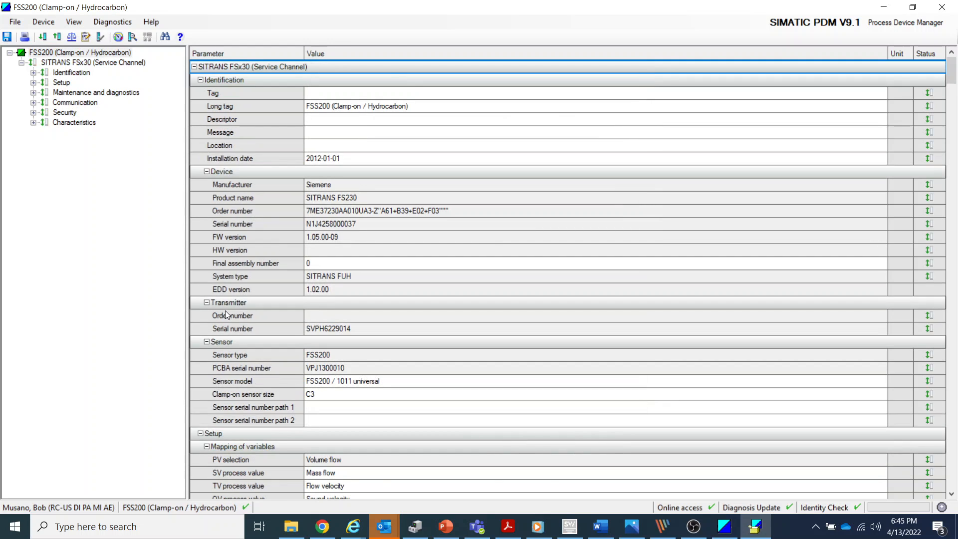
- In the local display setup, set View 1's third value to TOT1 and View 4 to Six diagnostic values
click(34, 83)
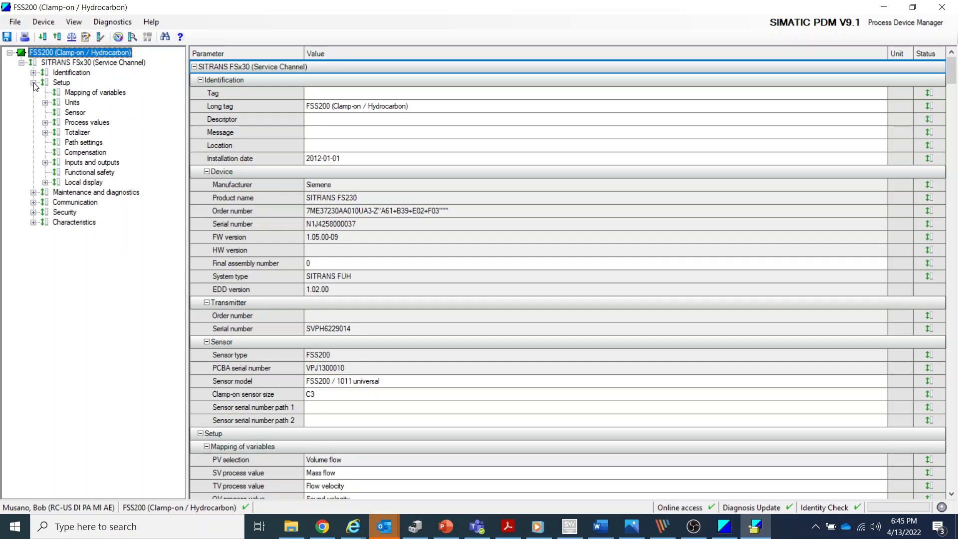
click(70, 180)
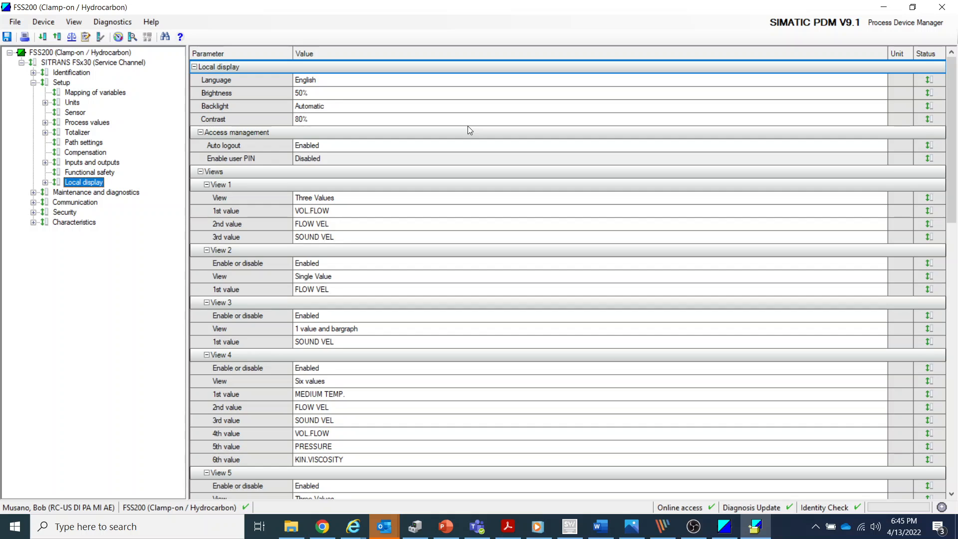
scroll(469, 126, down, 3)
scroll(468, 126, up, 3)
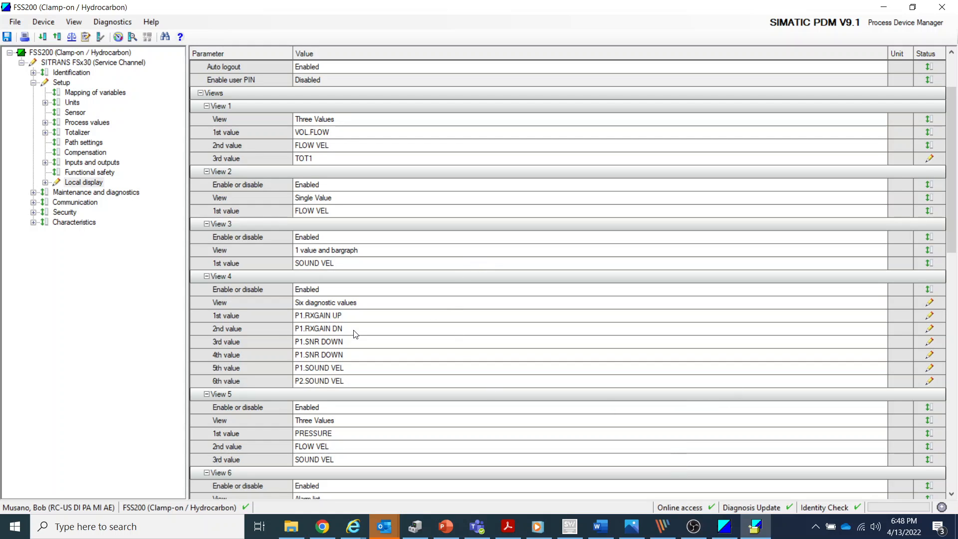
- Download the edited display parameters to the FSS200 device and close the transfer dialog
click(44, 37)
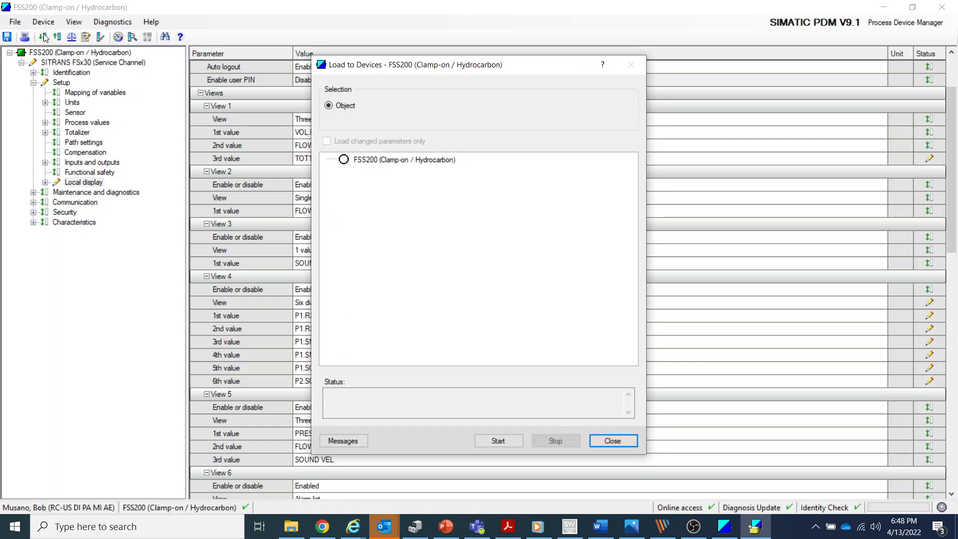
click(497, 442)
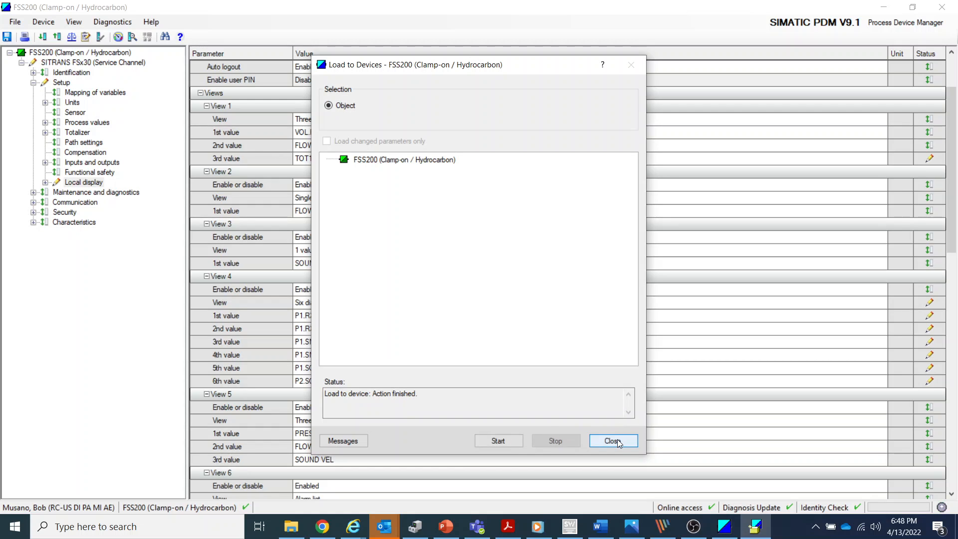
click(618, 442)
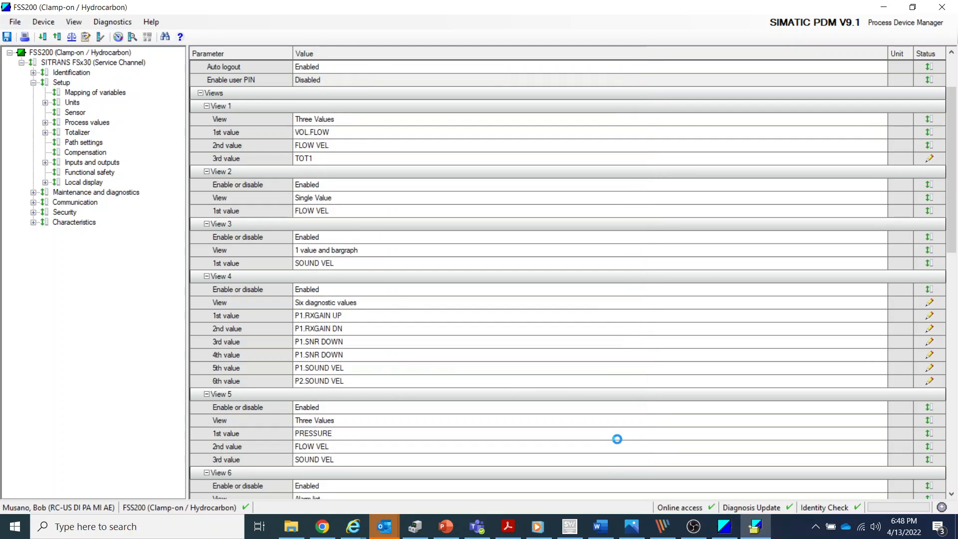
- Start the Quick Start wizard and place the cursor in the Tag field of its identification page
click(43, 22)
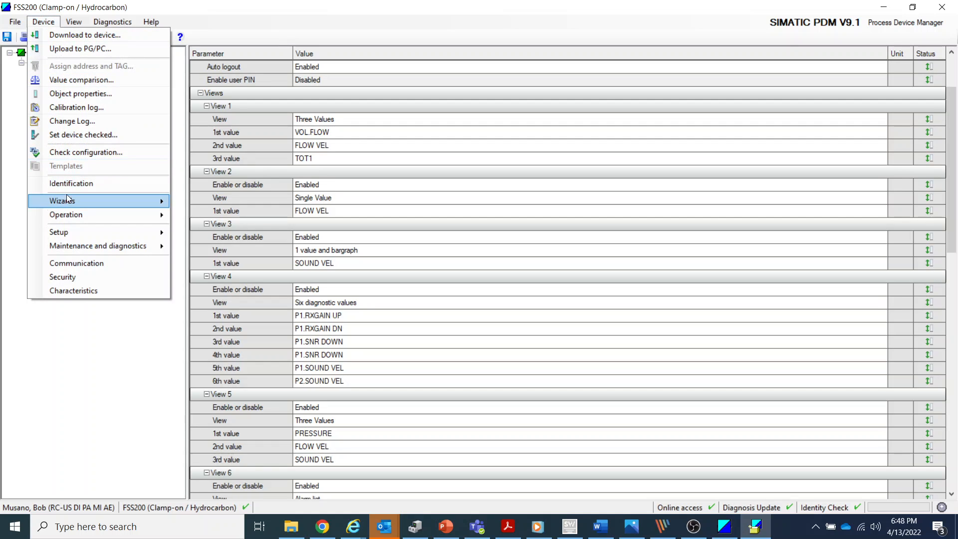
mouse_move(68, 200)
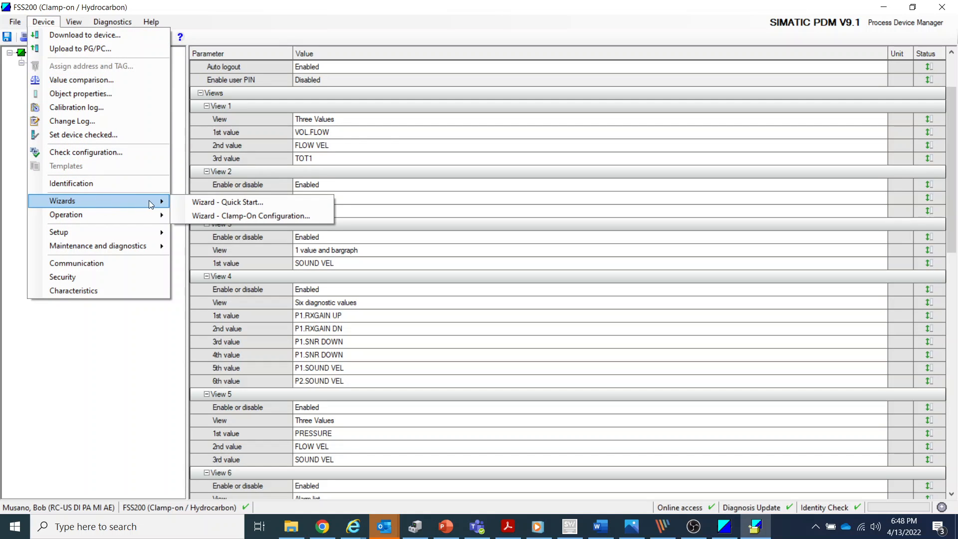
click(269, 202)
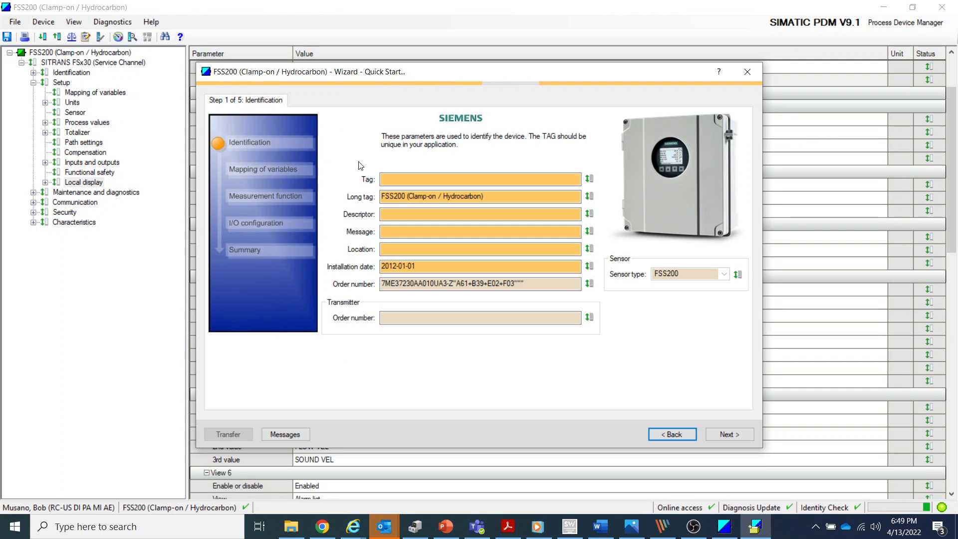
click(532, 178)
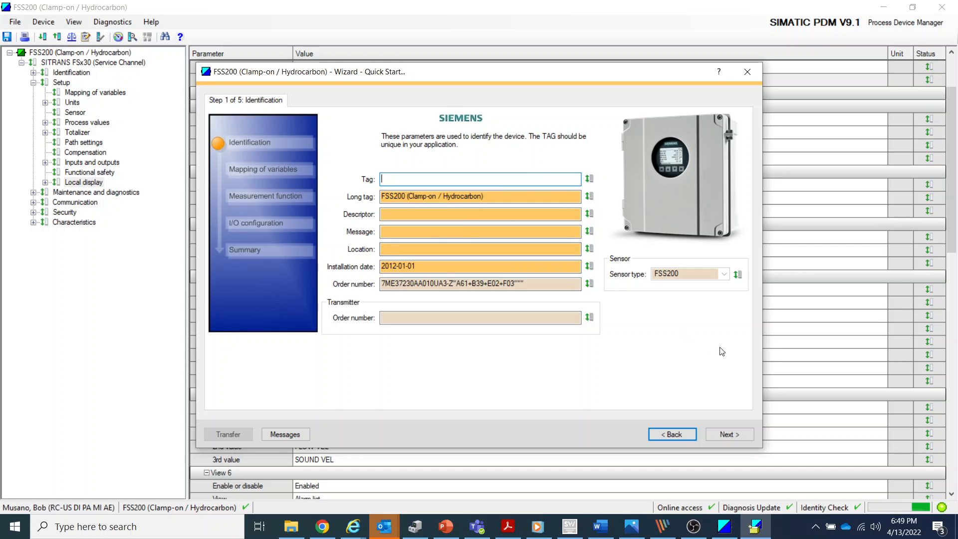
- Keep the identification and variable mapping, and set volume flow to gal/min with 500.0 upper and -500.0 lower alarm and warning limits
click(737, 434)
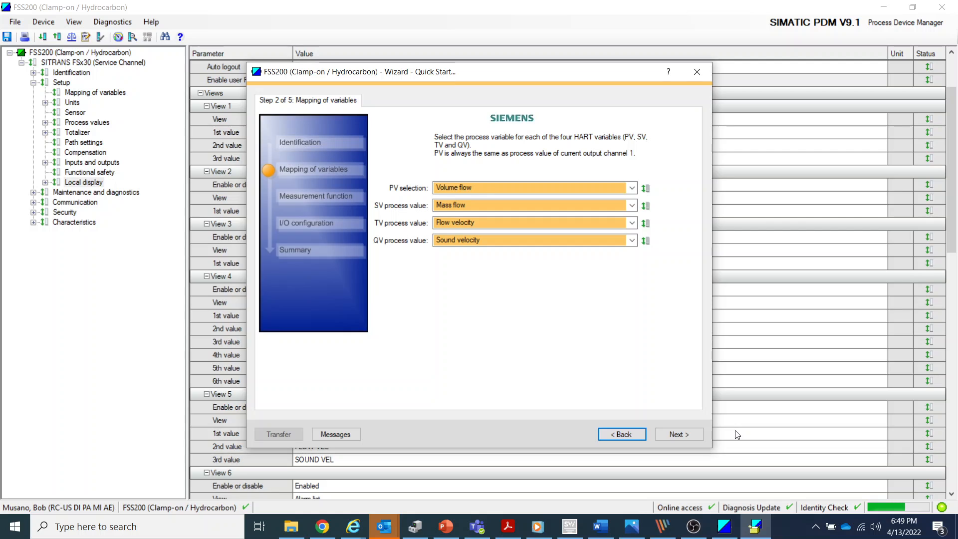
click(692, 434)
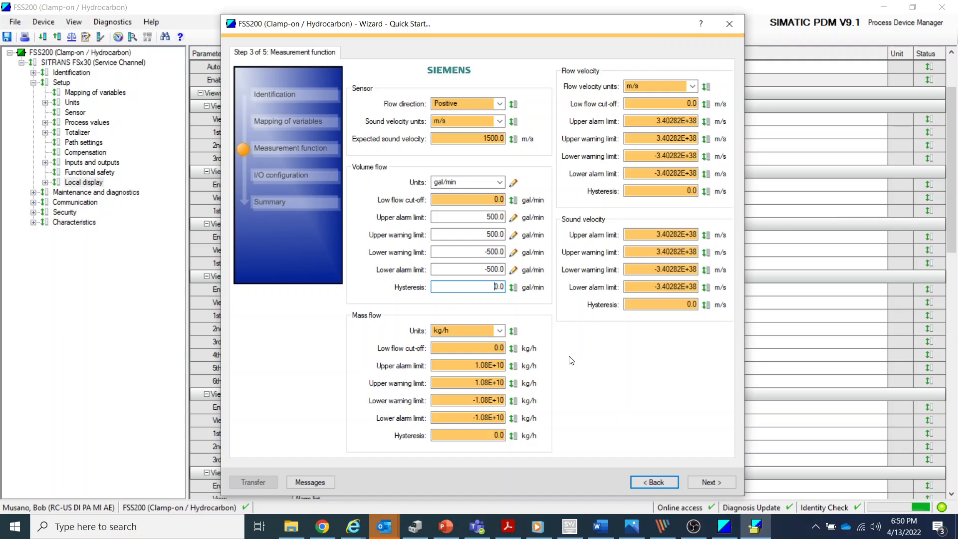
- Set CH1's loop current scale to 4 to 20 mA (3.75) 4.0 to 20.8 (22.6) US in gal/min, and apply the wizard settings
click(705, 483)
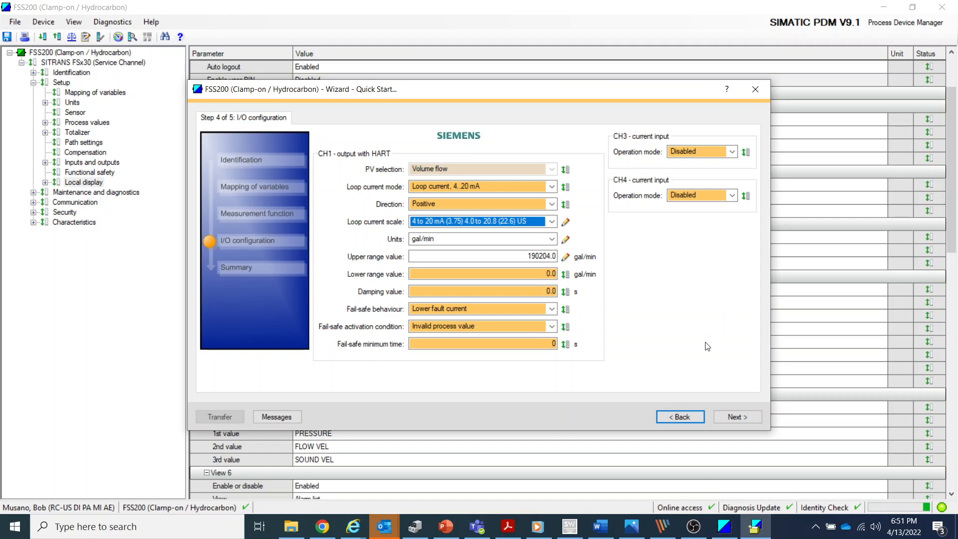
click(738, 417)
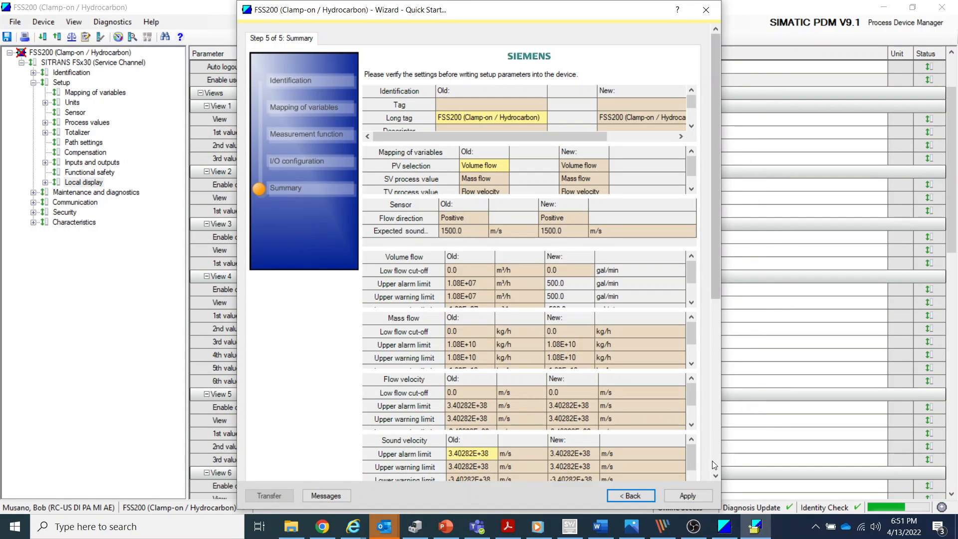
click(688, 497)
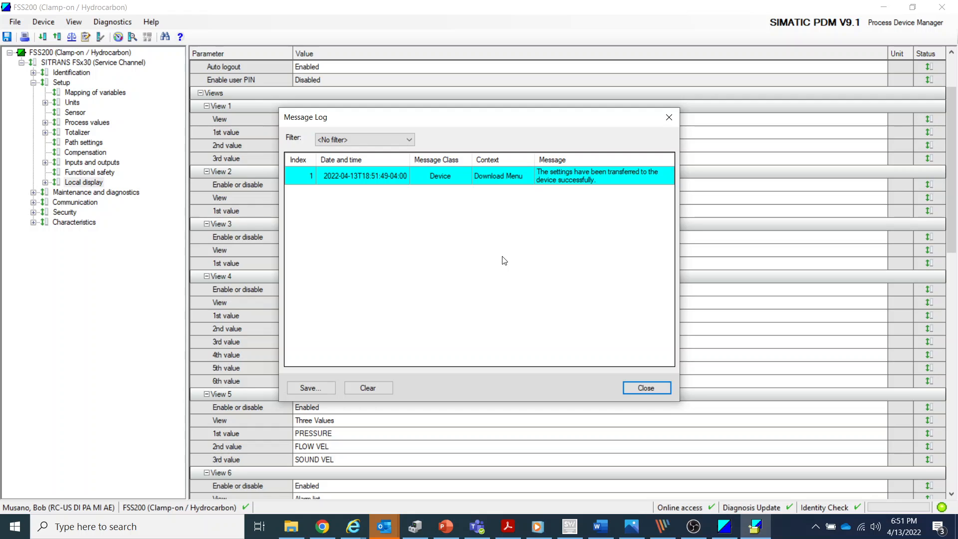
- Save the transfer message log and open pdm_MessageLog$20220413_183611.csv from the Messages folder, closing the log dialog
click(311, 387)
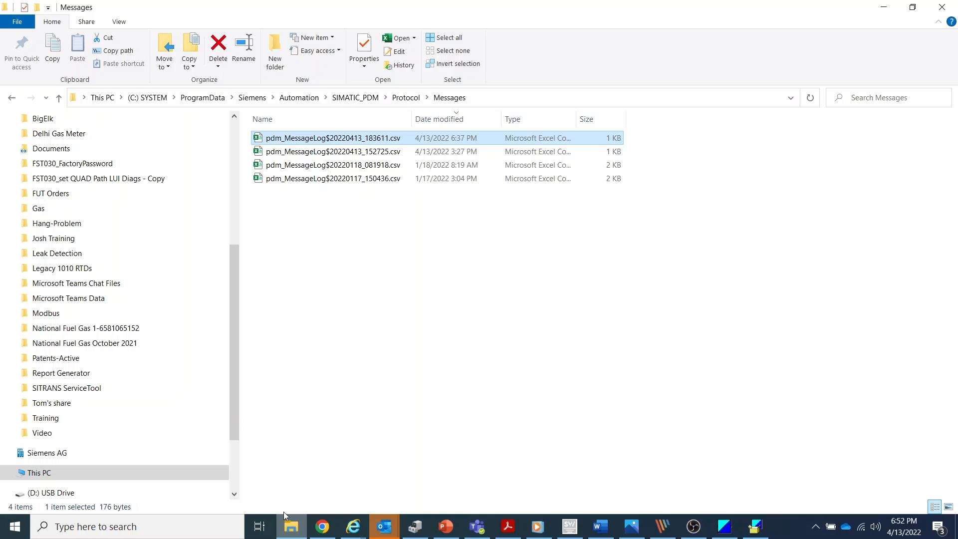
double_click(261, 142)
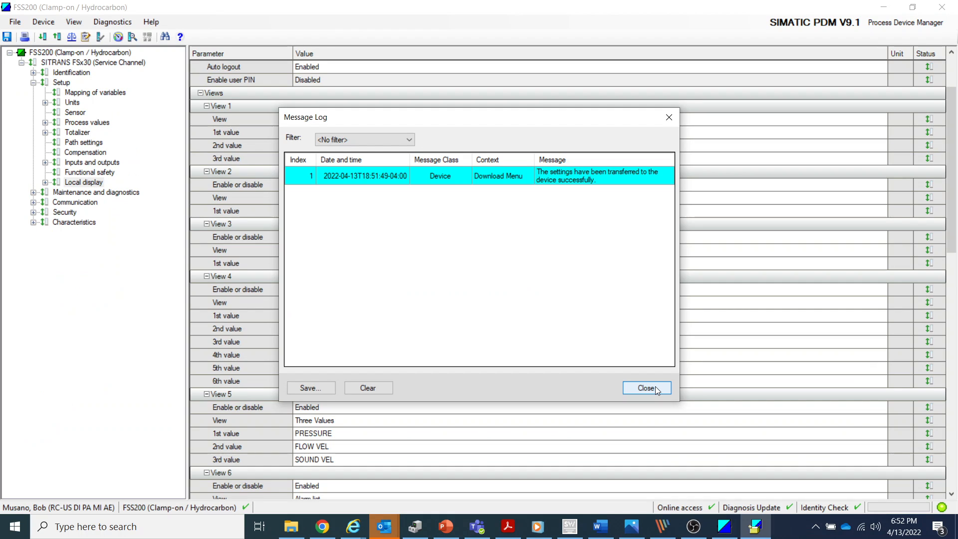
click(655, 389)
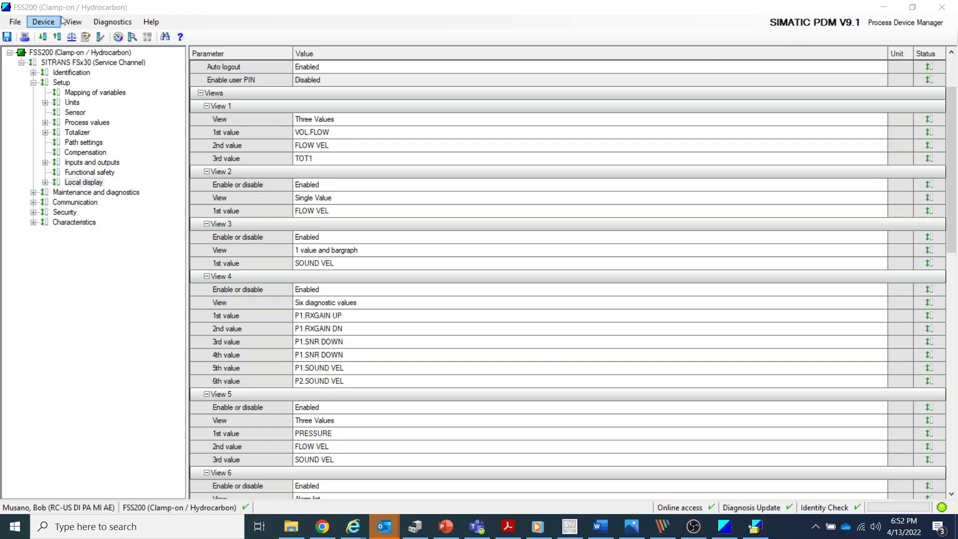
- Start the Clamp-On Configuration wizard and select Liquid as the medium type
click(48, 22)
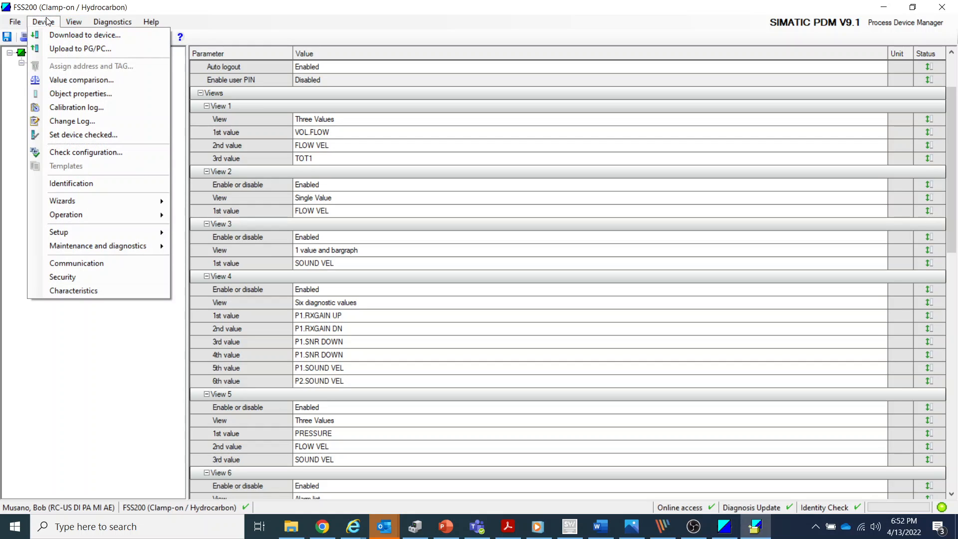
mouse_move(72, 200)
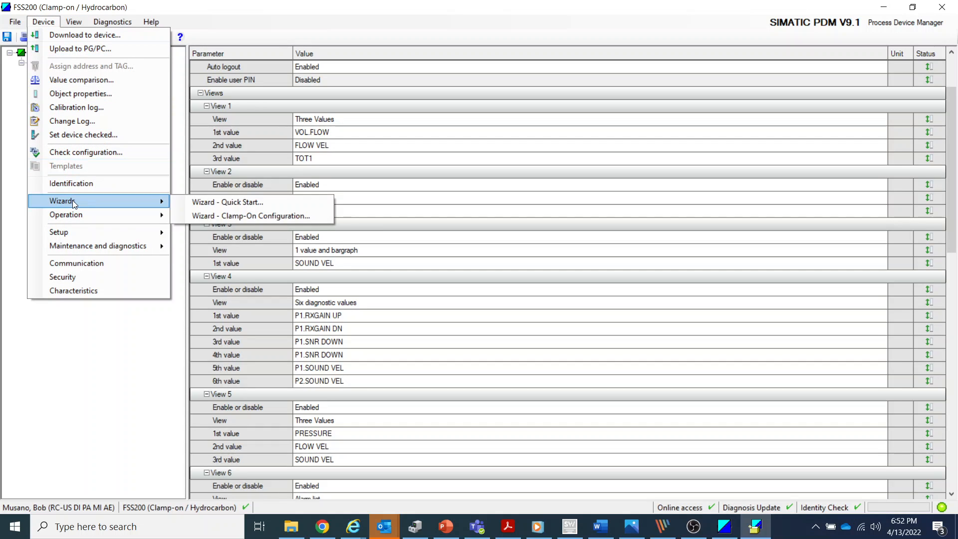
click(254, 215)
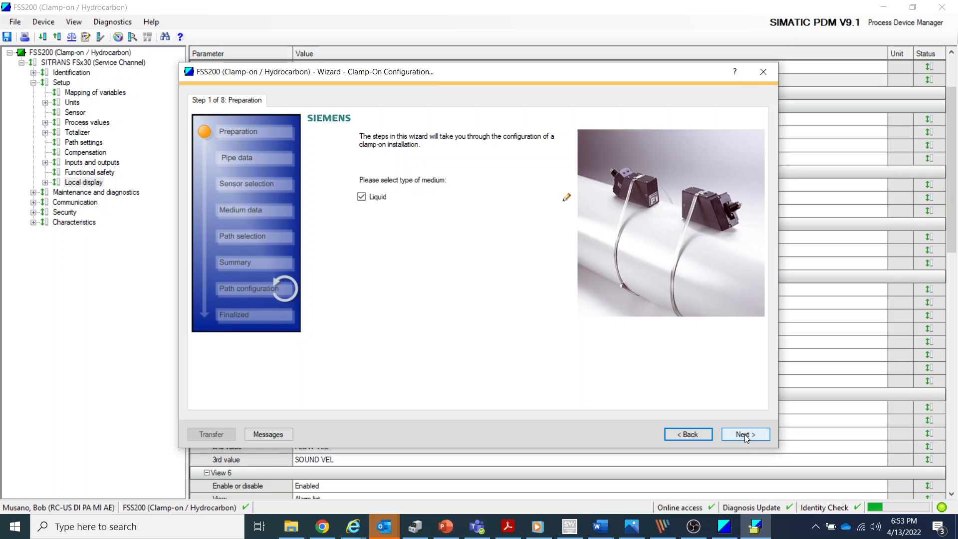
- Specify a custom Carbon Steel pipe in inches with 2.0 in outer diameter and 0.1 in wall thickness, keeping the liner not applicable
click(744, 434)
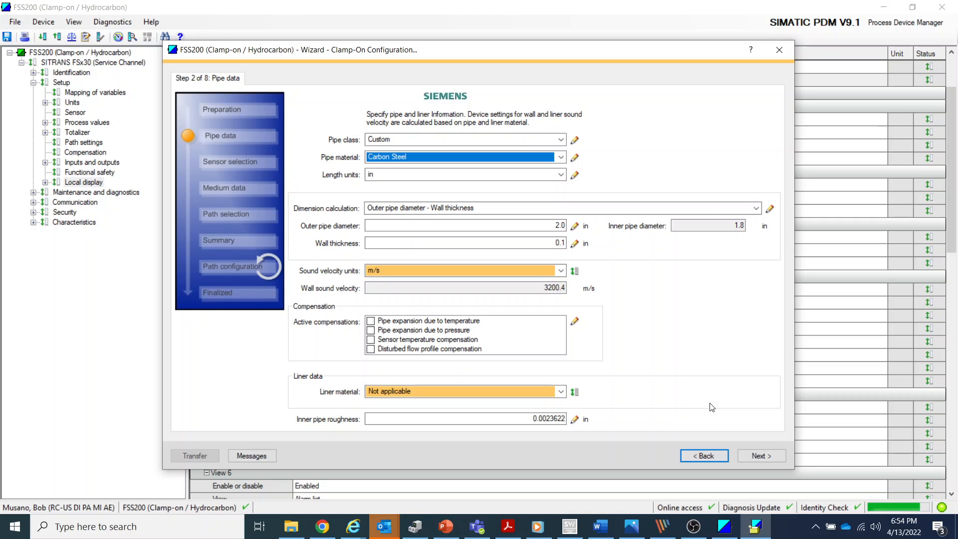
click(561, 392)
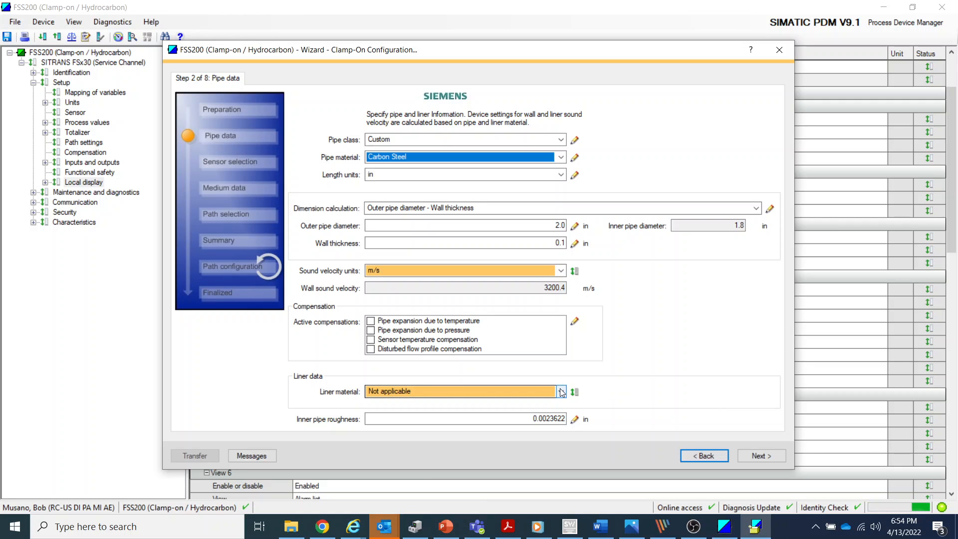
click(758, 456)
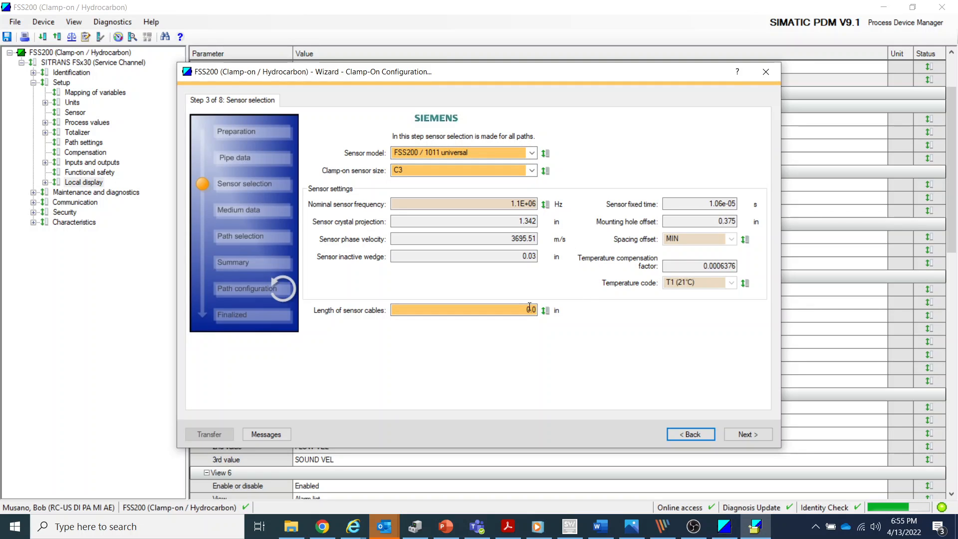
- Set the length of sensor cables to 120 in and continue to the medium data
drag(523, 309, 541, 312)
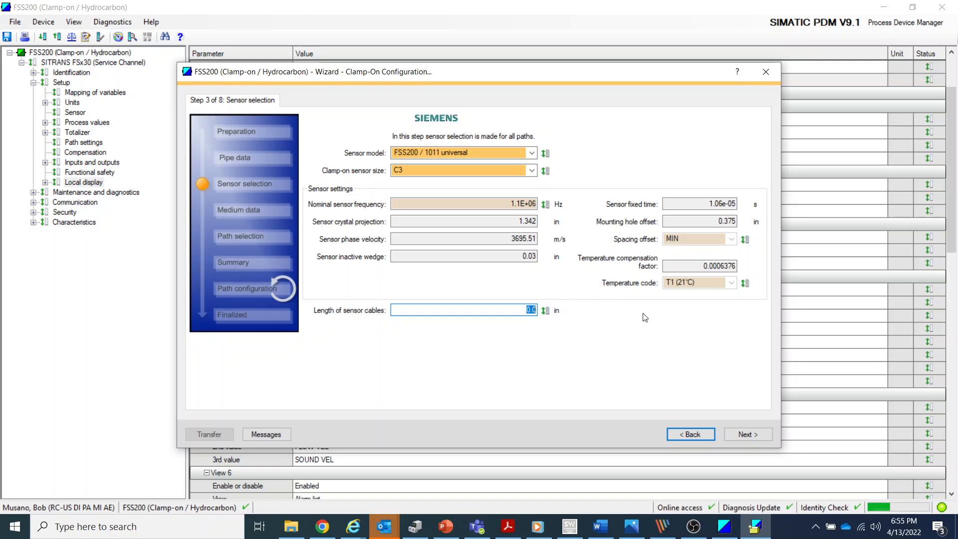
text(120)
click(748, 437)
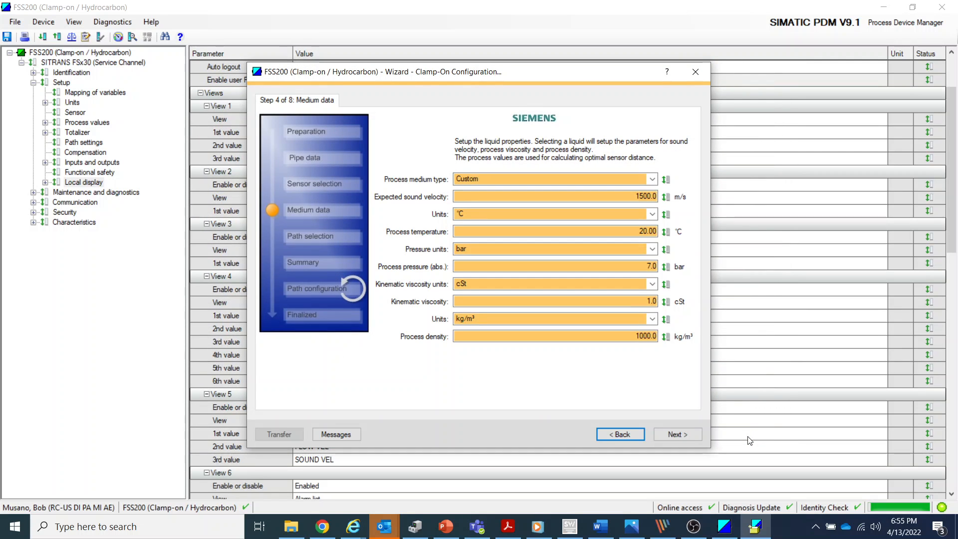
- Set the process medium to Water 20°C/68°F with temperature in °F and pressure in psi, and continue to path selection
click(652, 180)
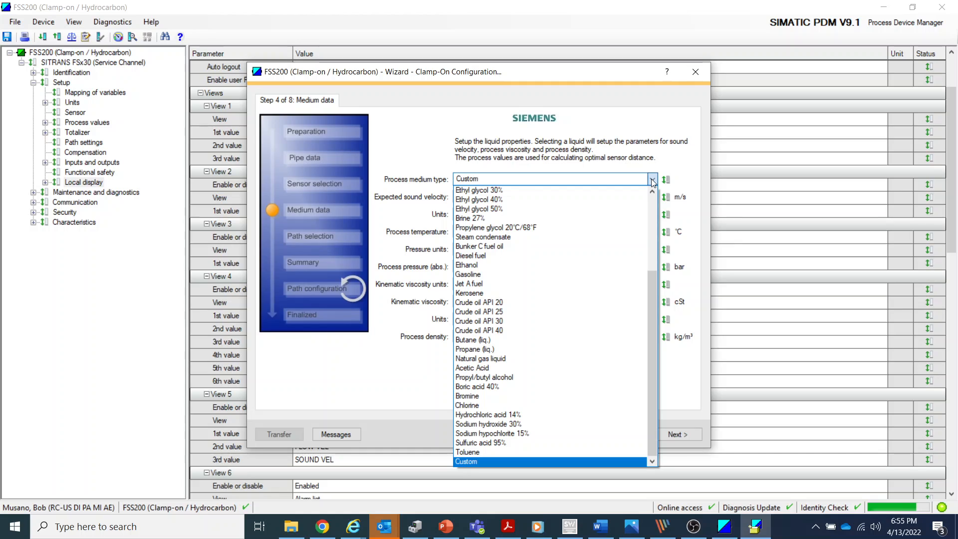
drag(652, 301, 655, 208)
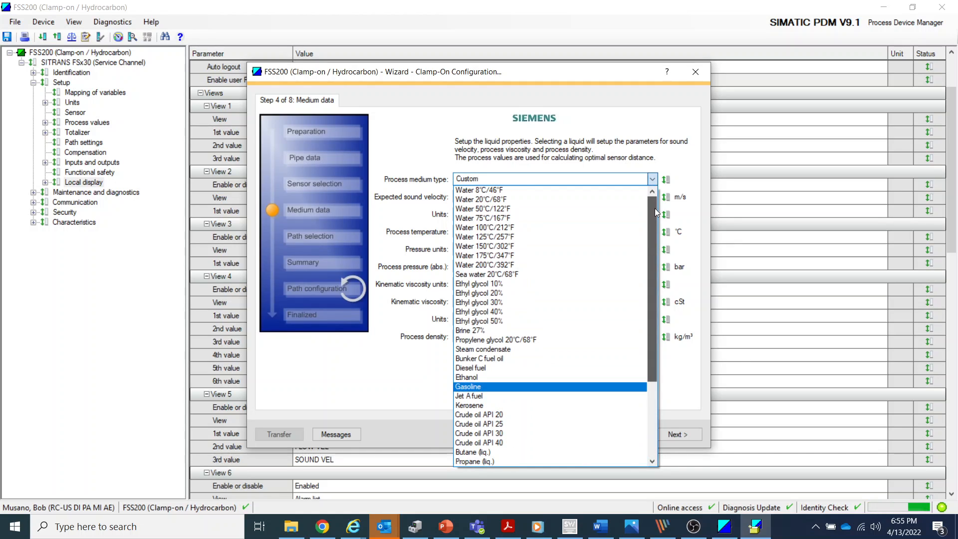
click(522, 201)
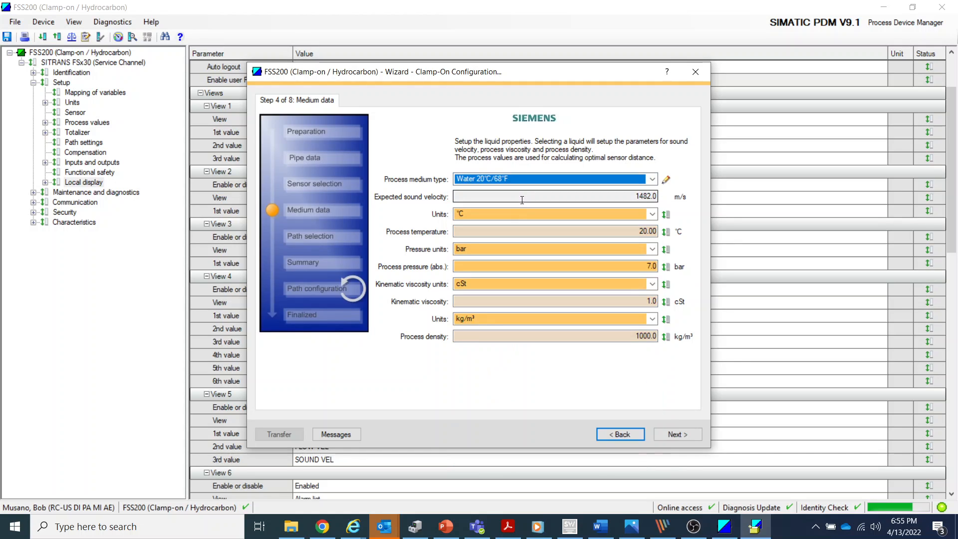
click(652, 214)
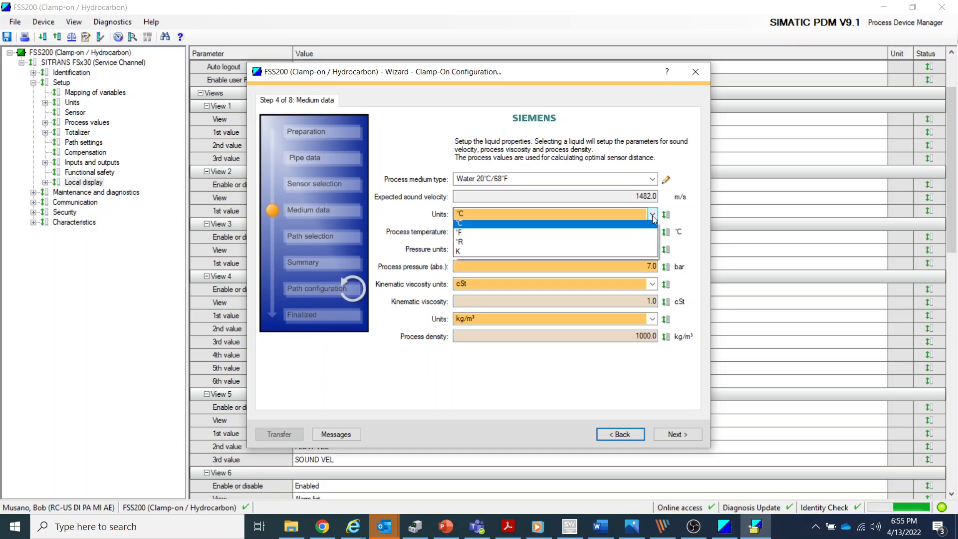
click(608, 234)
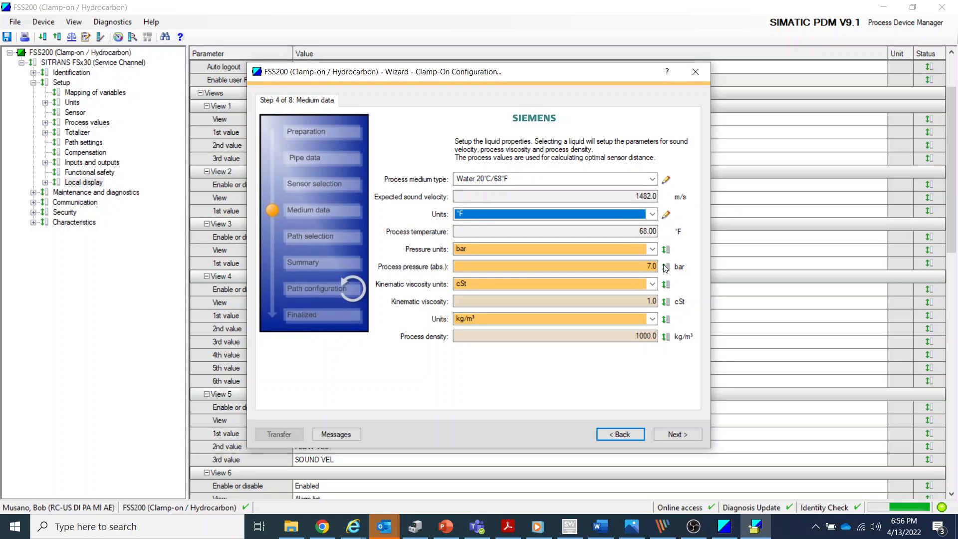
click(652, 250)
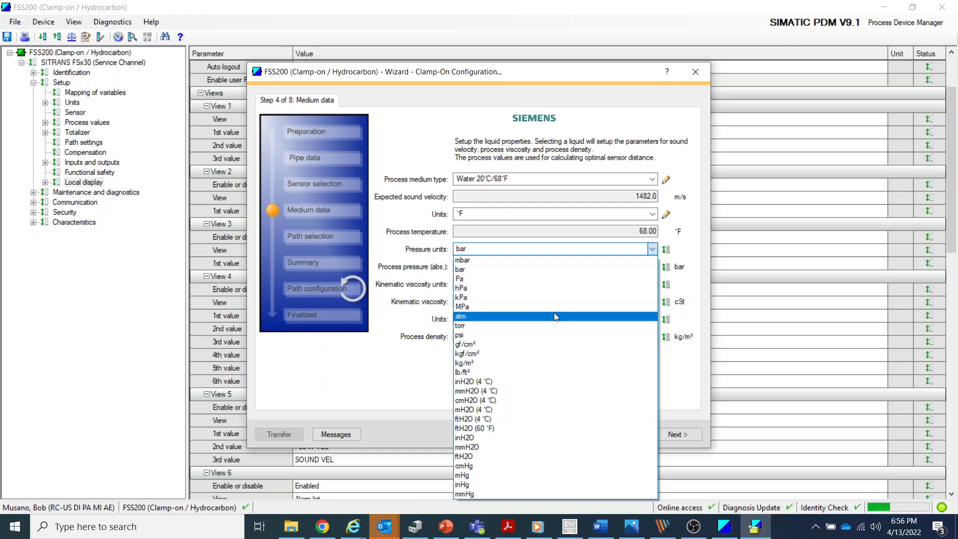
click(536, 334)
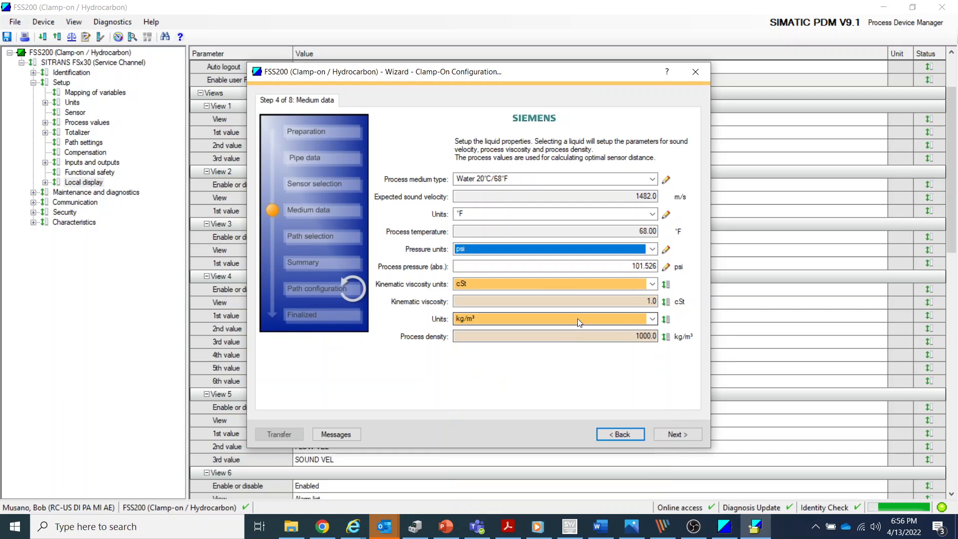
click(686, 435)
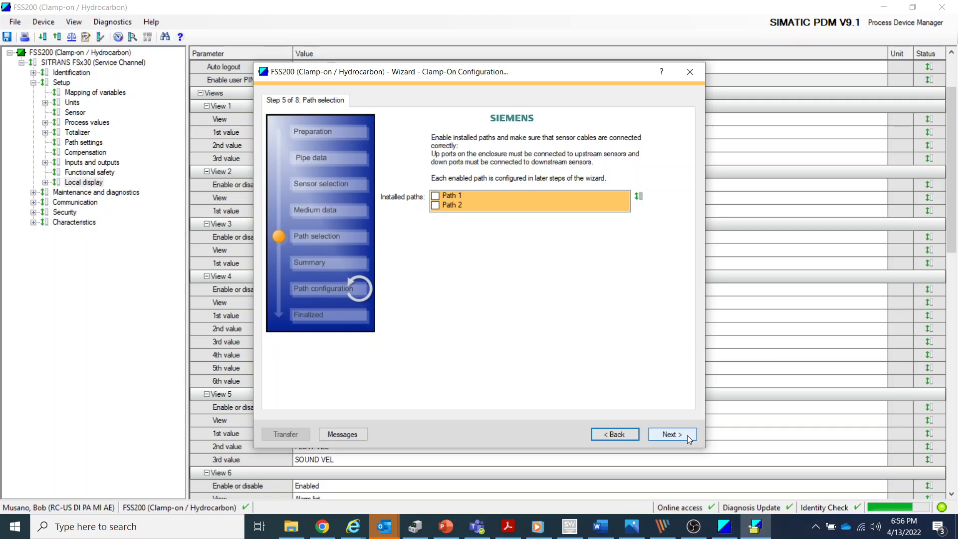
- Enable Path 1 as the installed path and apply the setup summary to the device, closing the message log
click(436, 197)
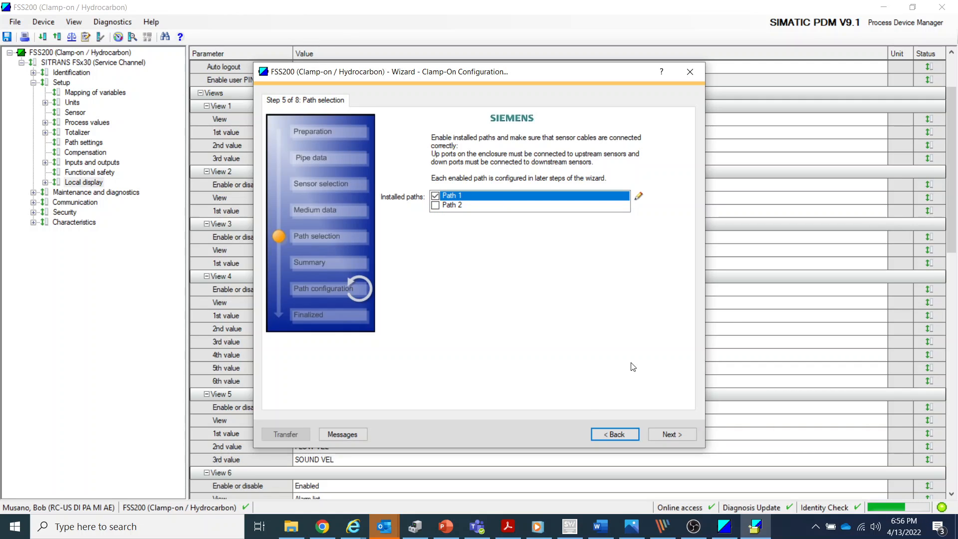
click(668, 437)
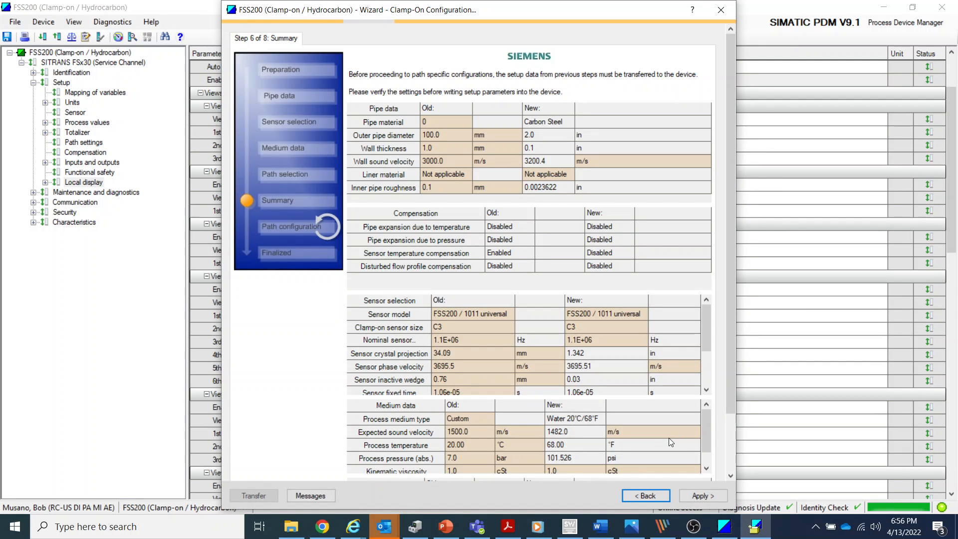
click(705, 495)
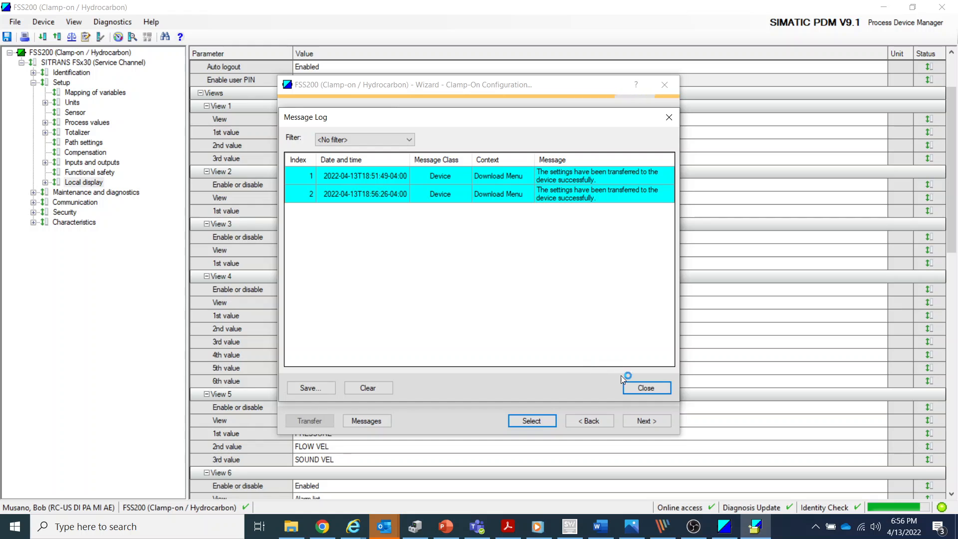
click(647, 388)
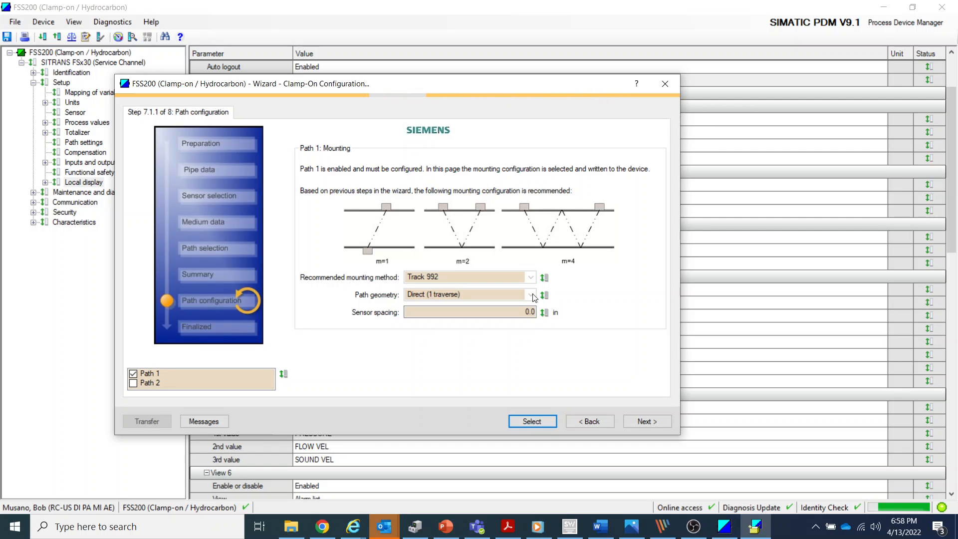
- Select Reflect (2 traverses) mounting for path 1 and accept the recommended sensor spacing of 0.410429 in
click(532, 422)
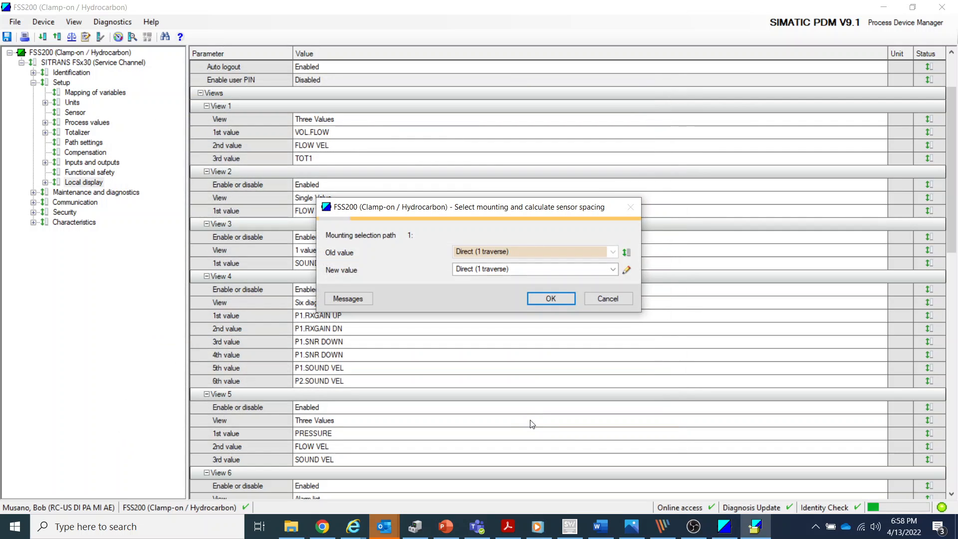
click(613, 271)
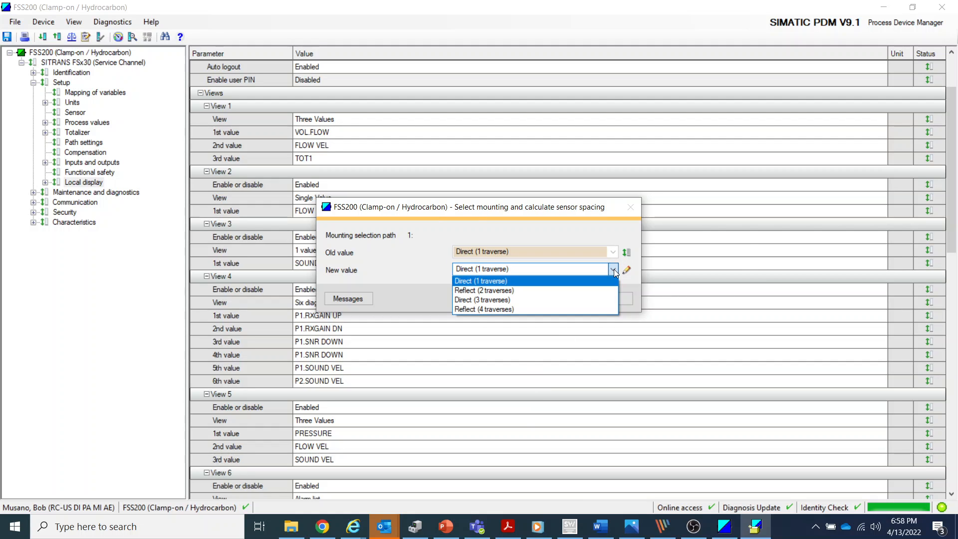
click(493, 291)
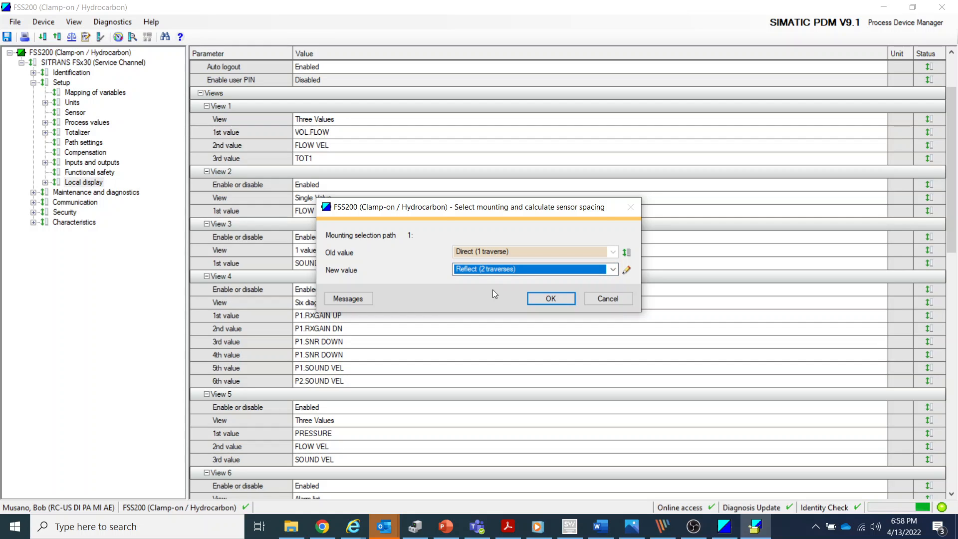
click(561, 300)
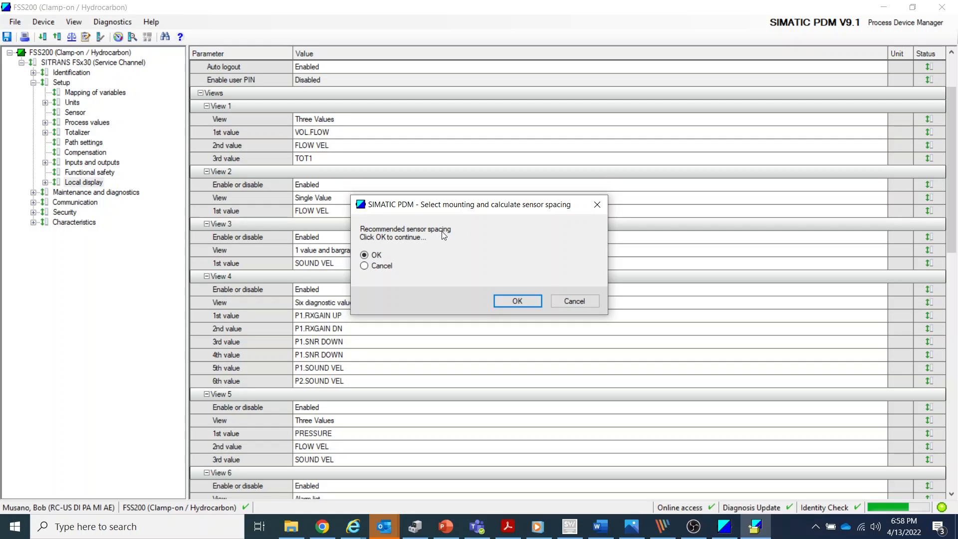
click(516, 299)
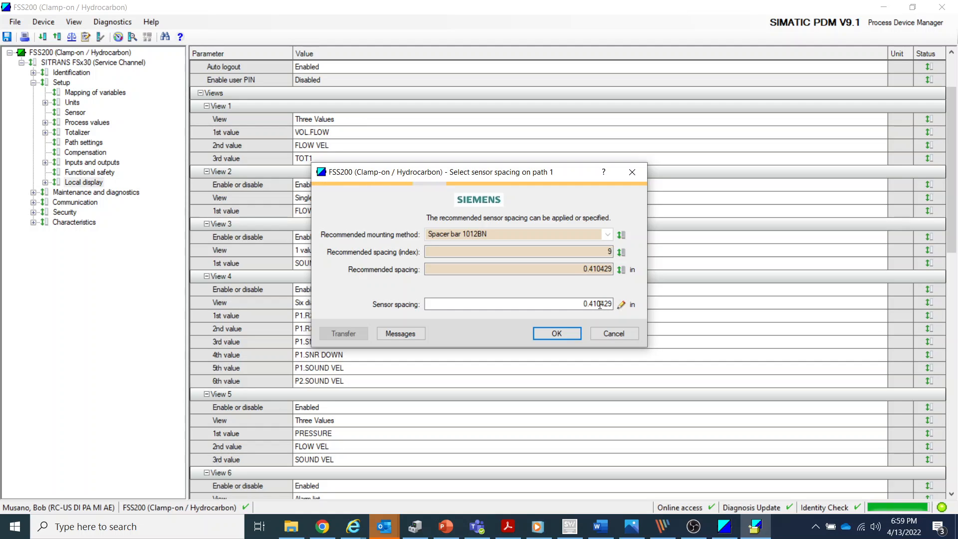
click(561, 338)
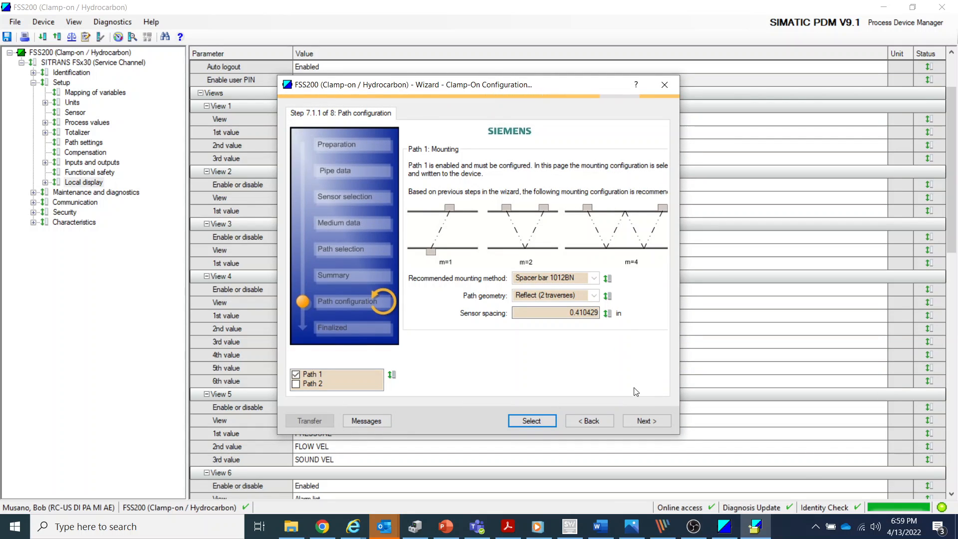
- Continue to the next path 1 configuration stage and perform a sensor frequency sweep
click(647, 421)
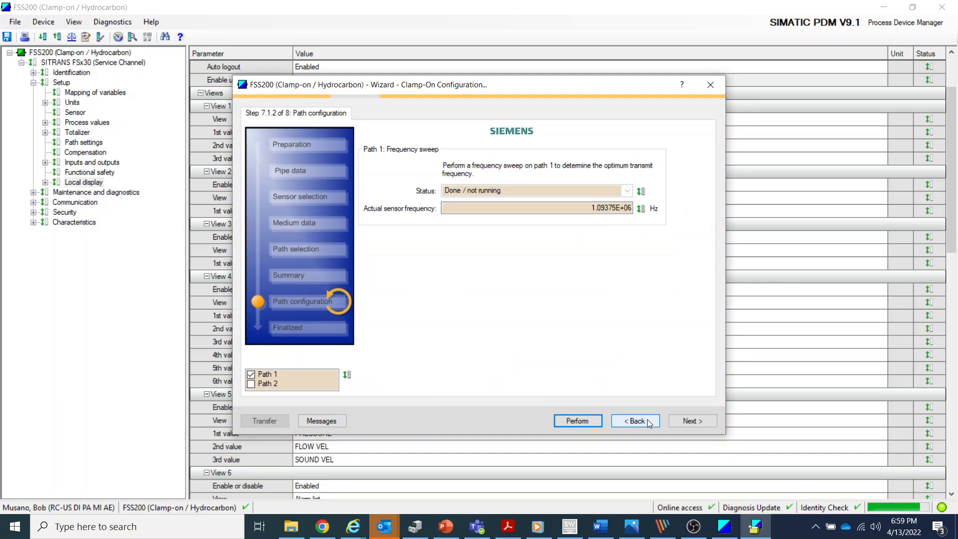
click(580, 422)
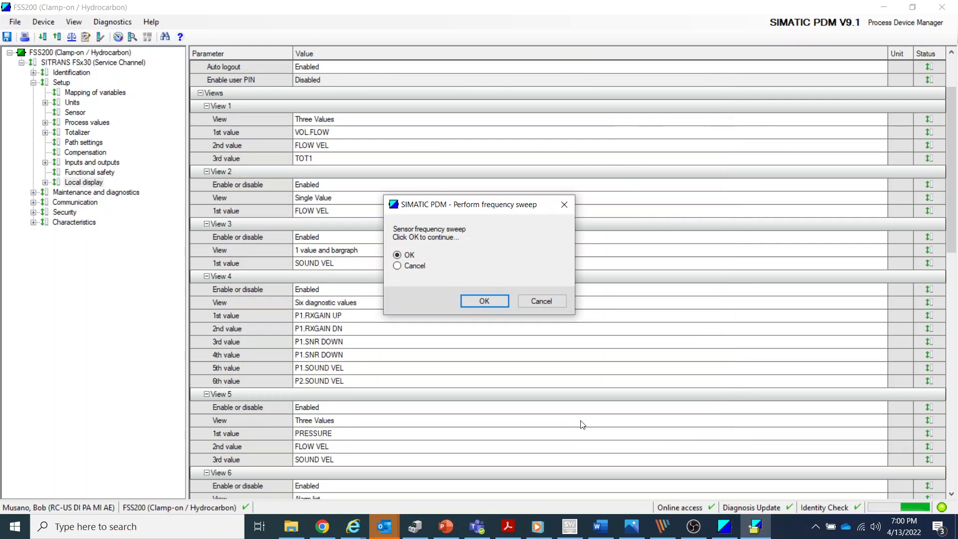
click(495, 304)
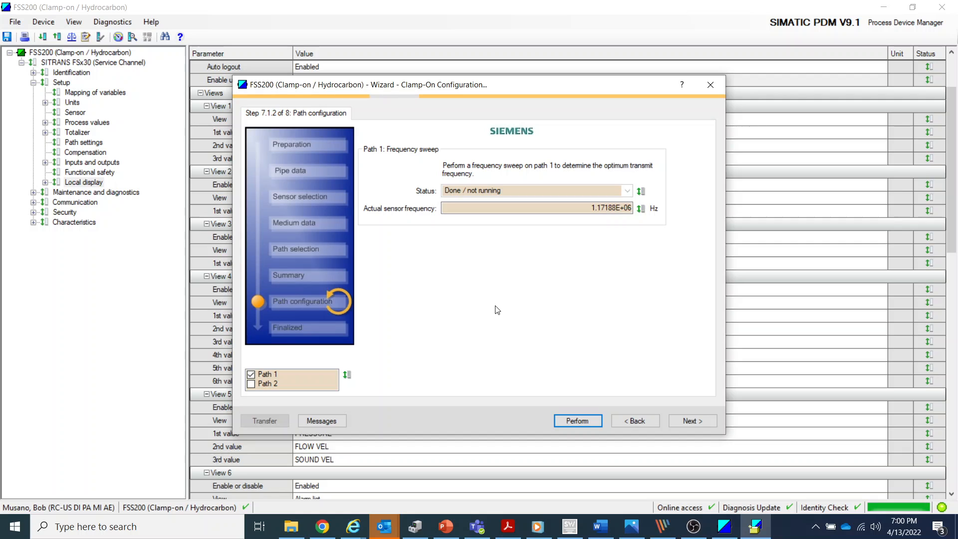
- Create a receiver signal snapshot for path 1 at 1024 samples/waveform, and finish the Clamp-On Configuration wizard
click(693, 420)
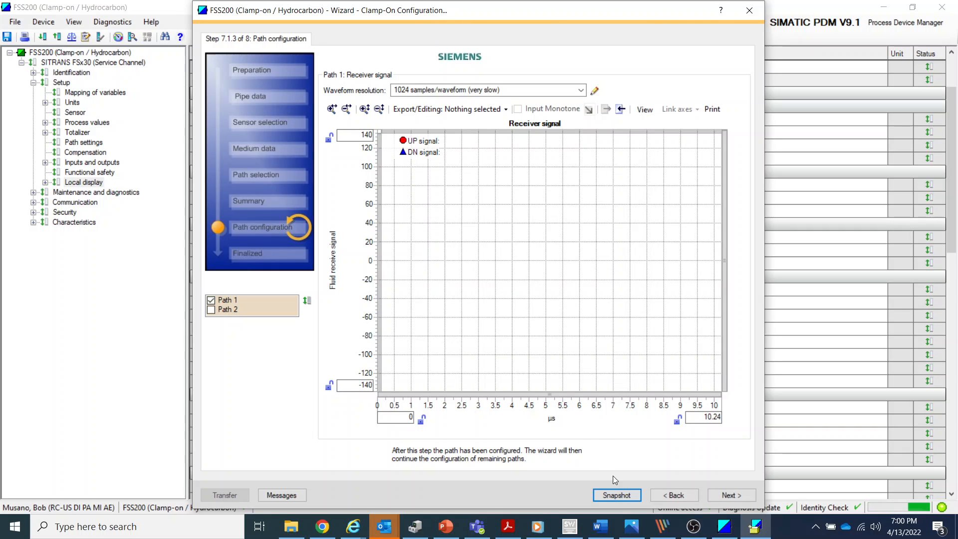
click(615, 494)
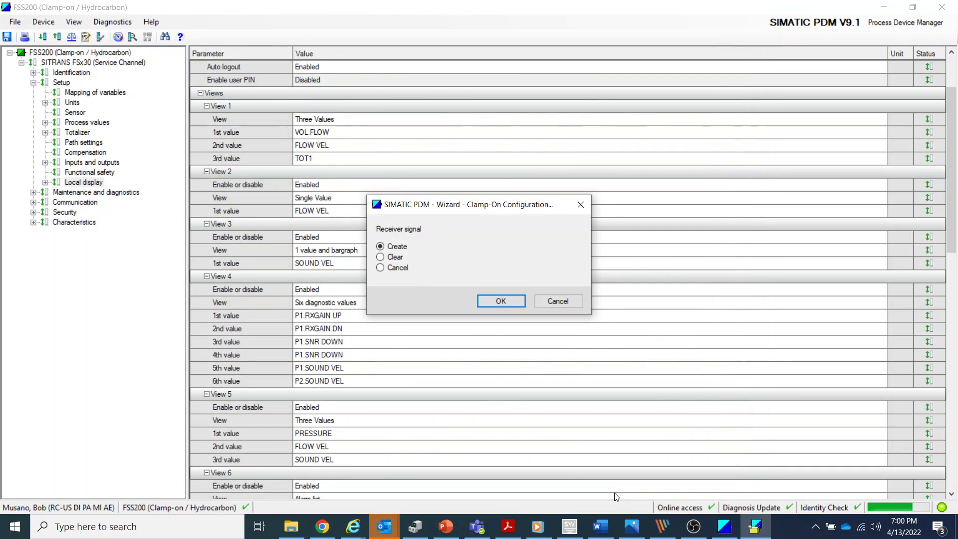
click(501, 301)
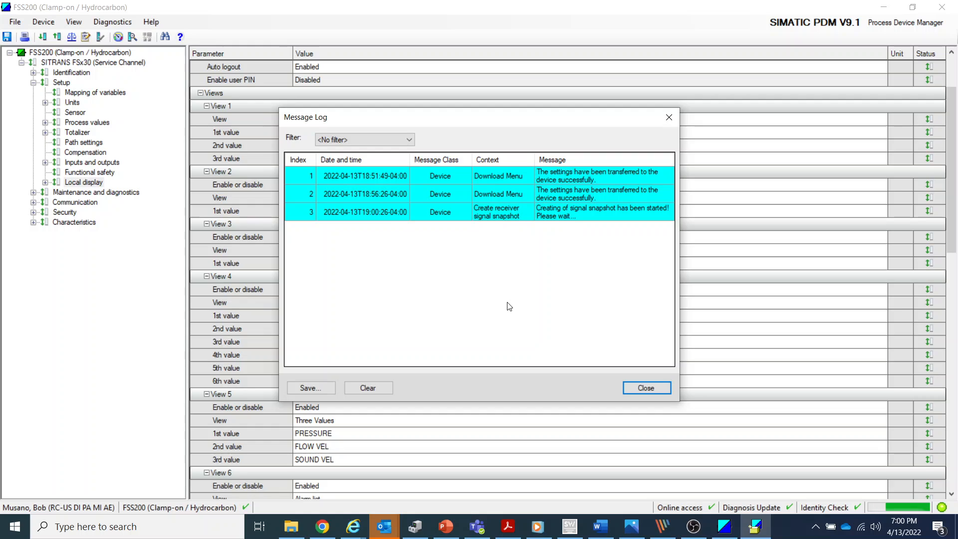
click(643, 388)
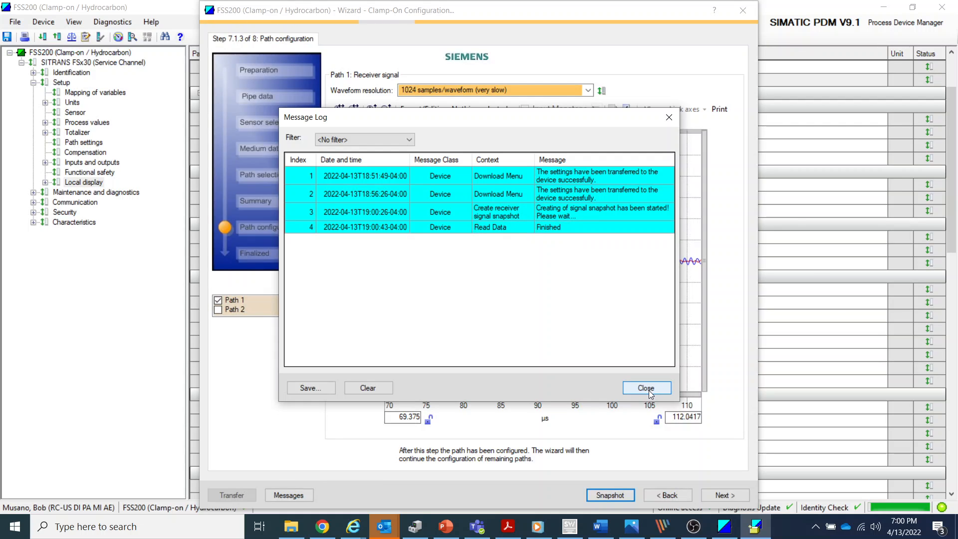
click(649, 390)
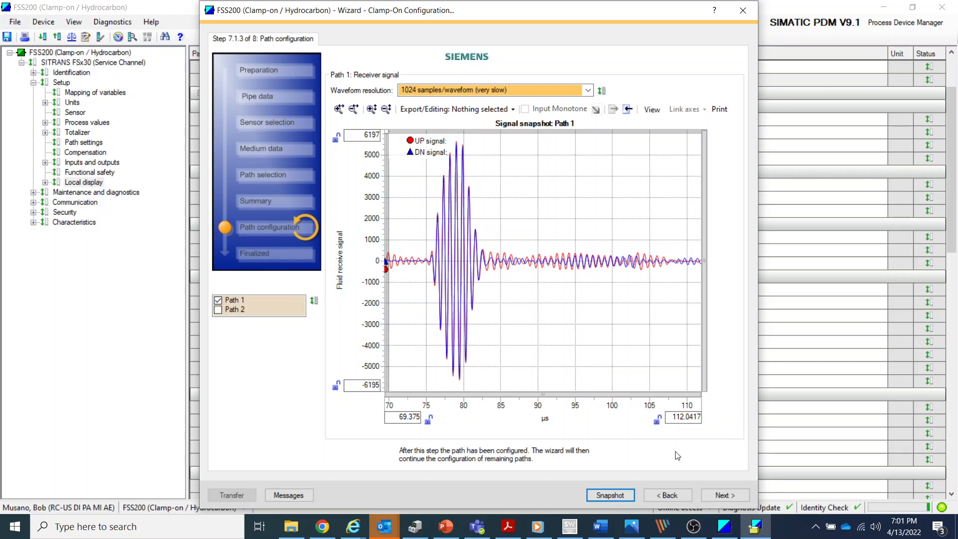
click(729, 499)
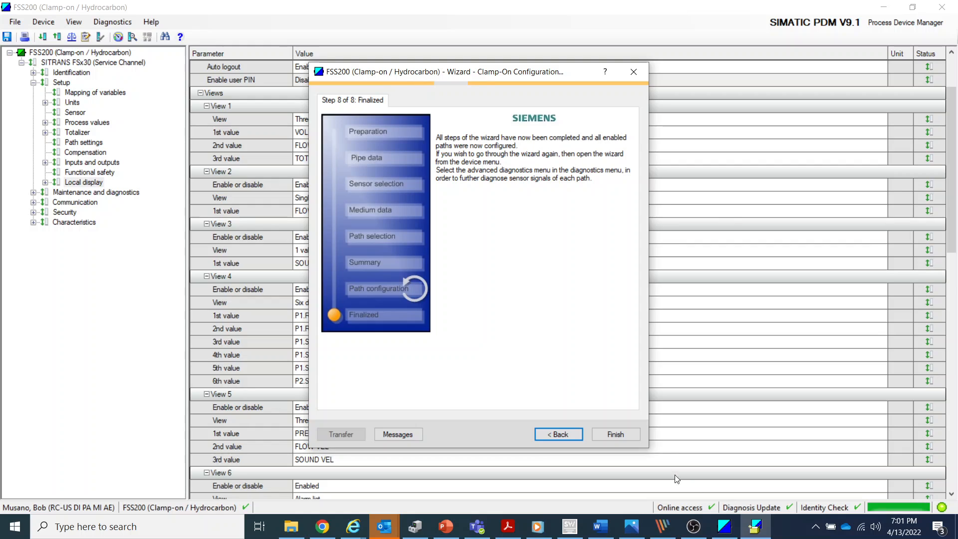
click(615, 434)
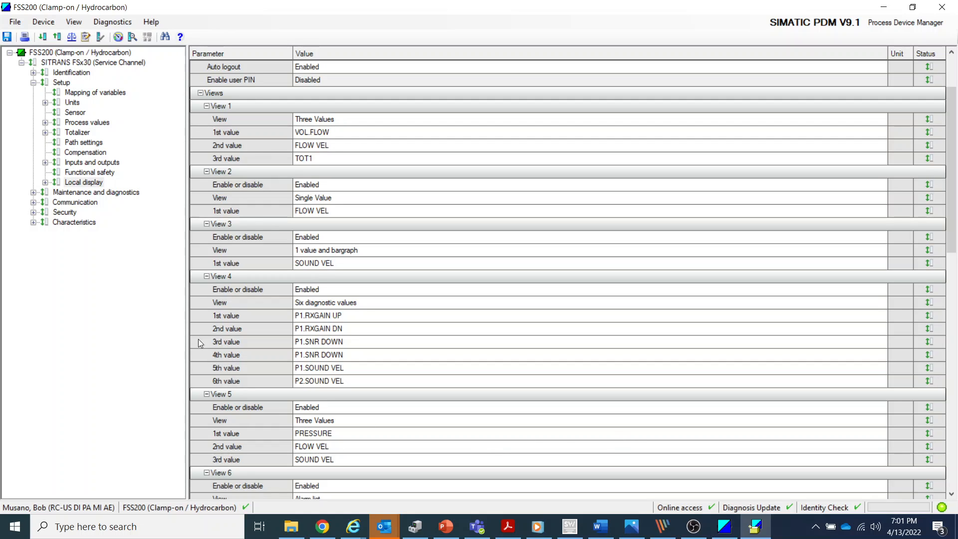
- Load the FSS200 (Clamp-on / Hydrocarbon) device parameters to the PG/PC and close the transfer dialog
click(58, 40)
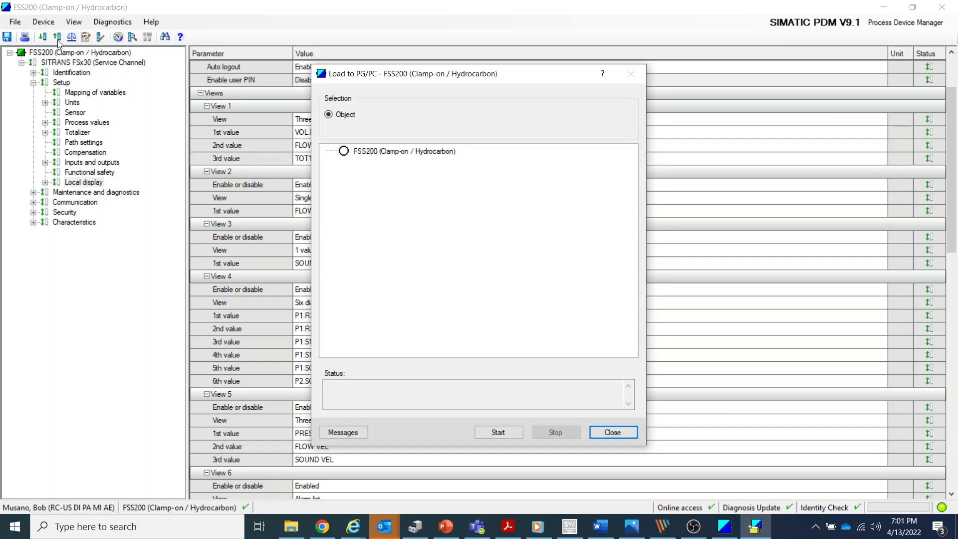
click(489, 429)
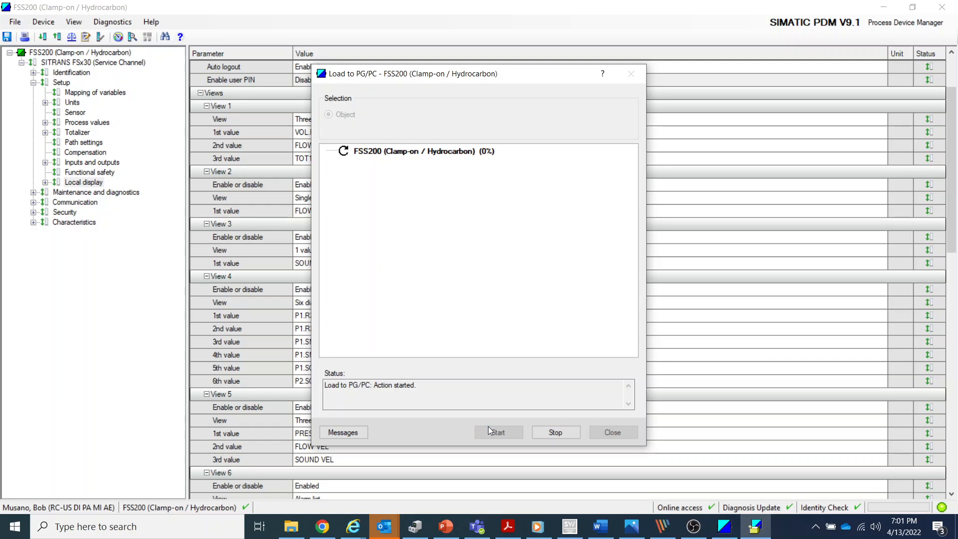
click(613, 433)
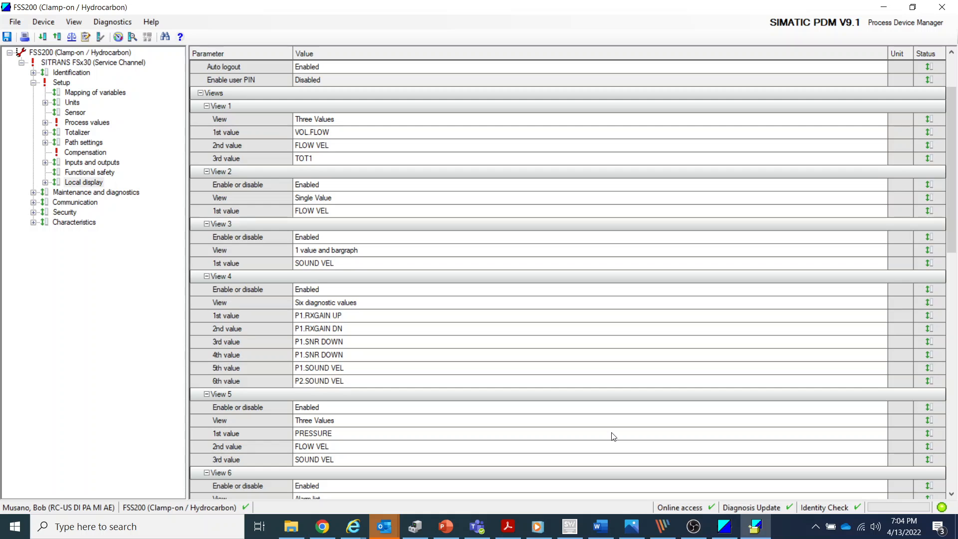
- Save the loaded device parameters and close the FSS200 parameter window
scroll(614, 436, up, 2)
scroll(614, 436, down, 15)
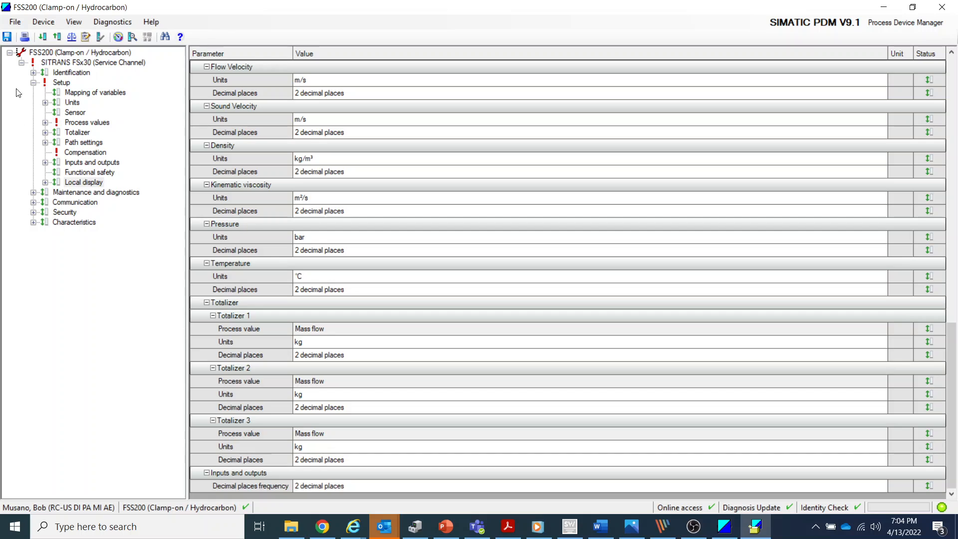
click(8, 37)
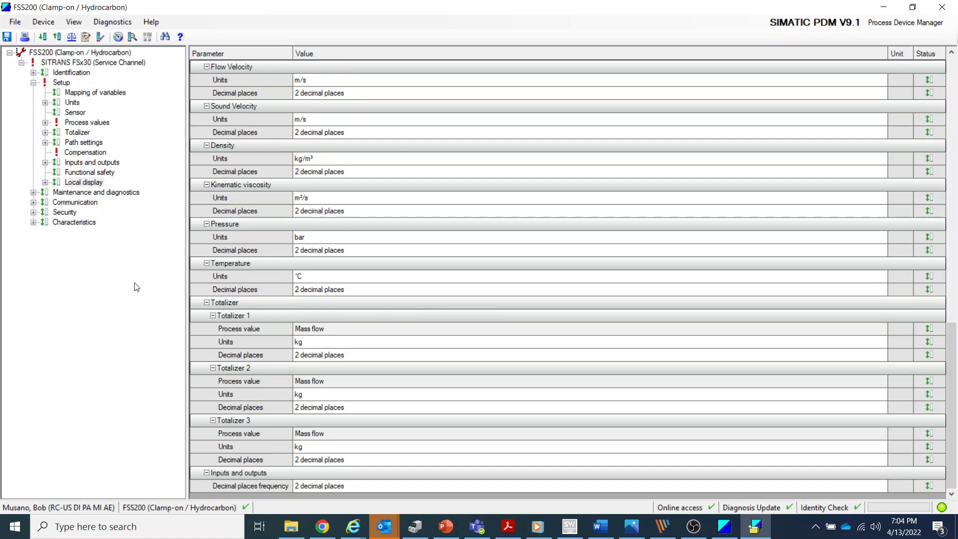
scroll(292, 238, up, 3)
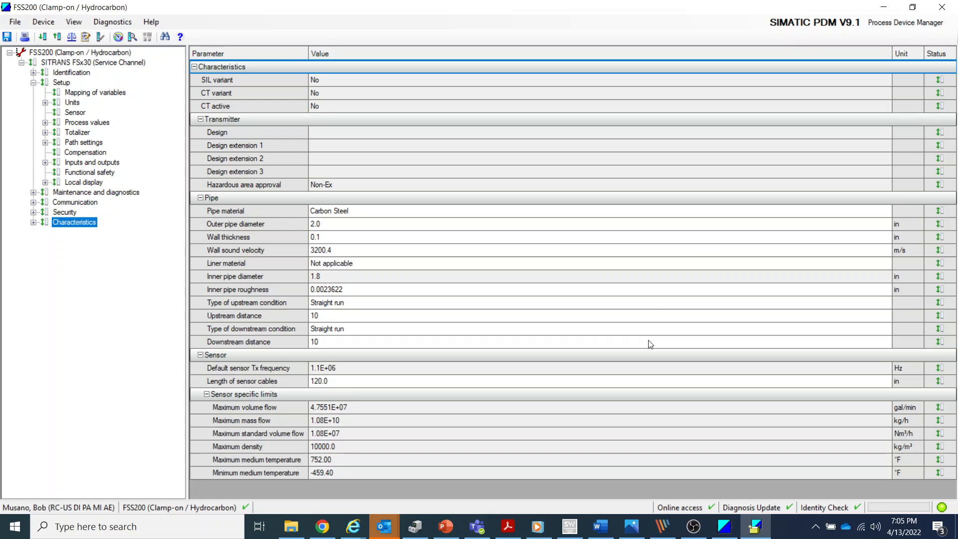
click(944, 11)
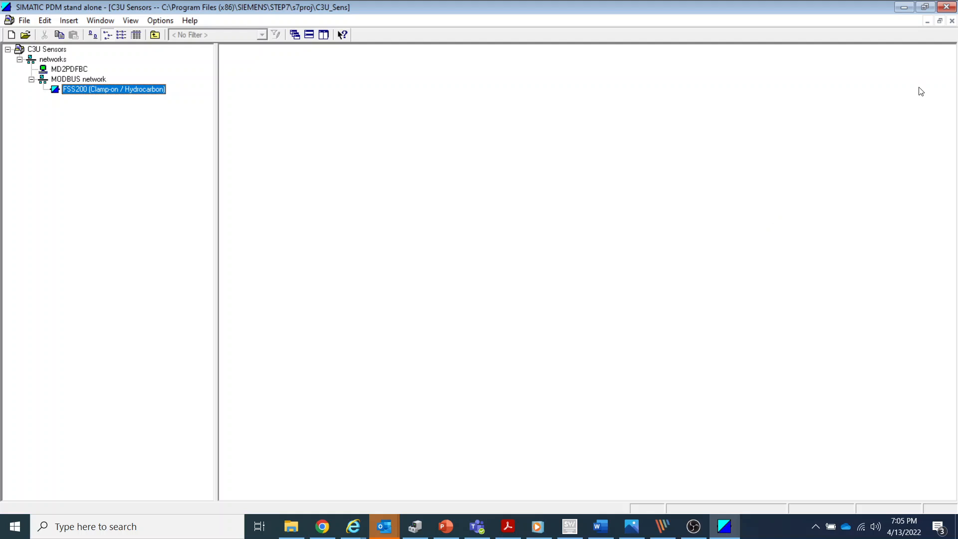
- Open the user project "Size 2 sensors"
click(948, 8)
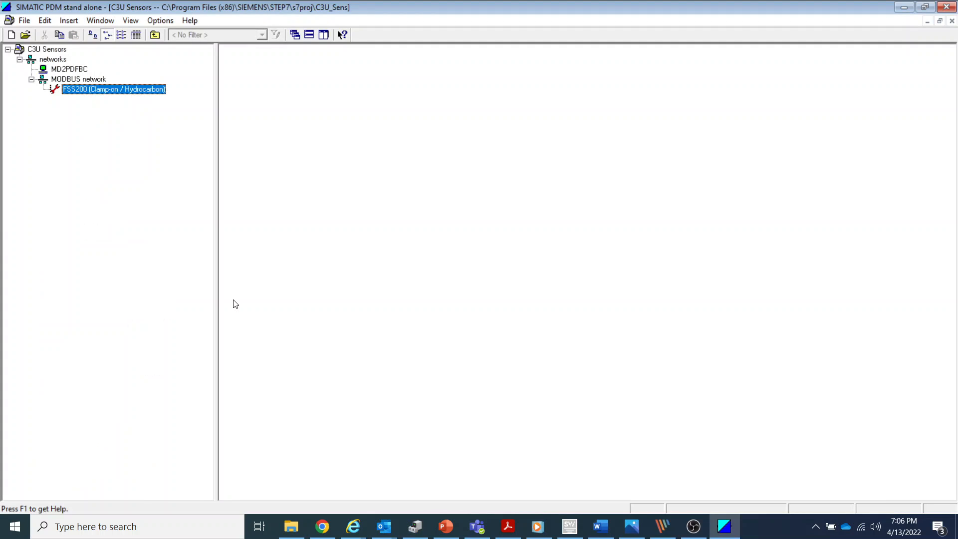
click(24, 35)
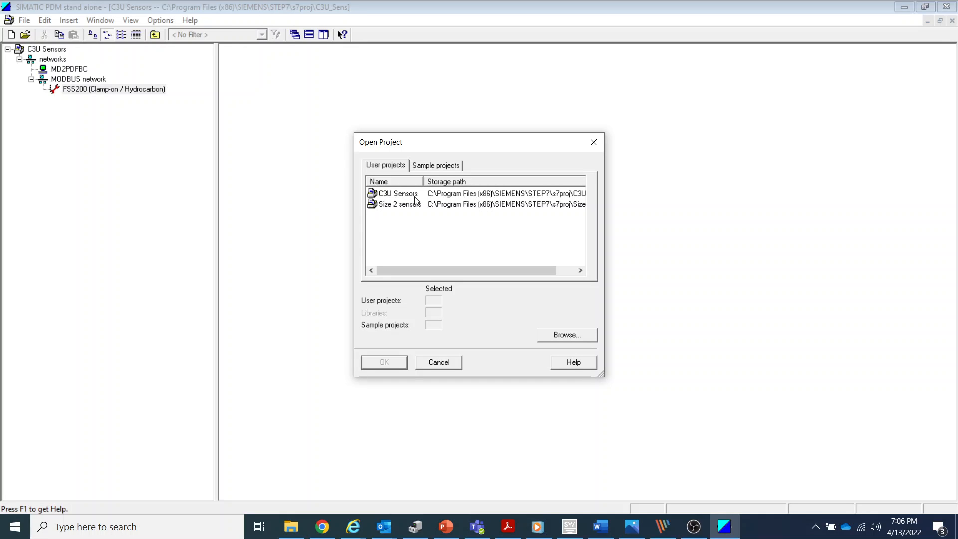
click(392, 208)
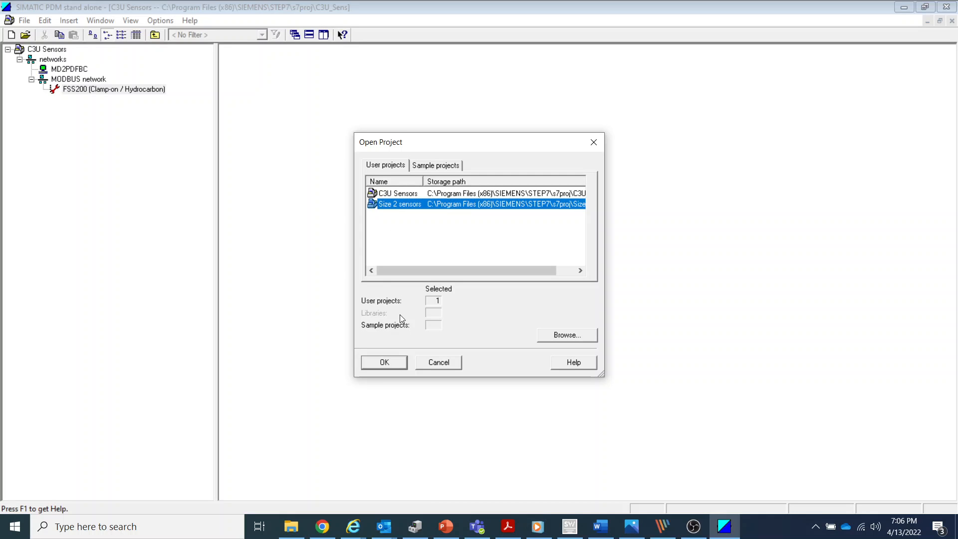
click(384, 363)
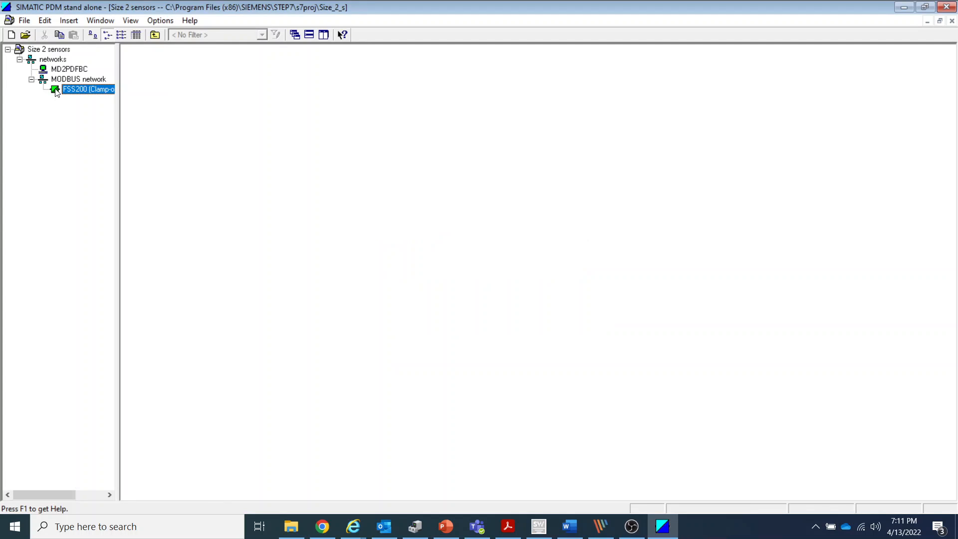
- Open the FSS200 (Clamp-on / Hydrocarbon) object on the MODBUS network and load its parameters to the device, closing the transfer dialog
right_click(56, 91)
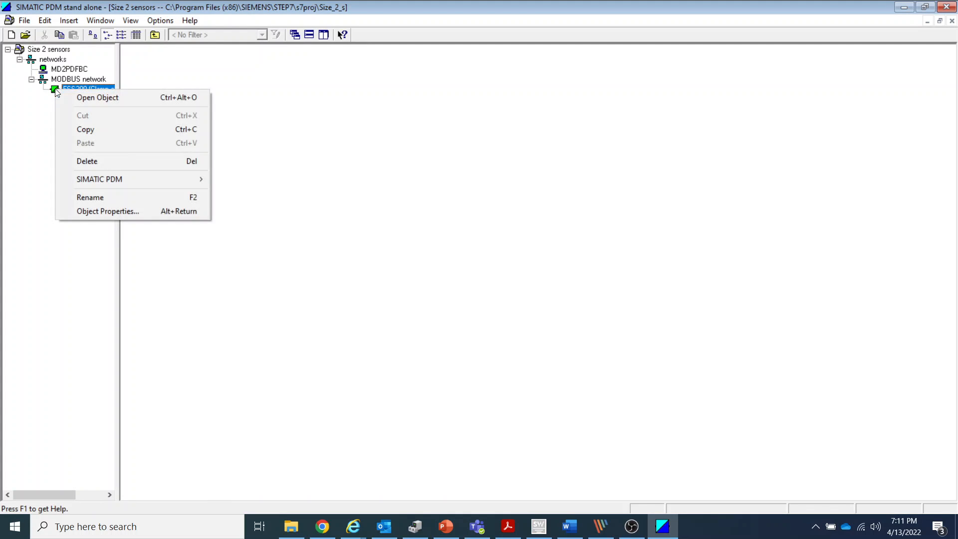
click(102, 98)
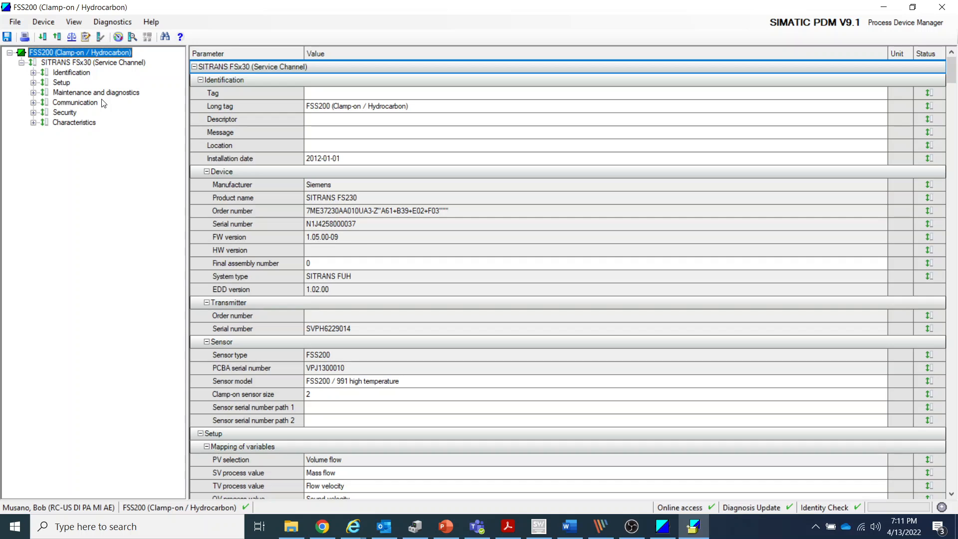
click(43, 37)
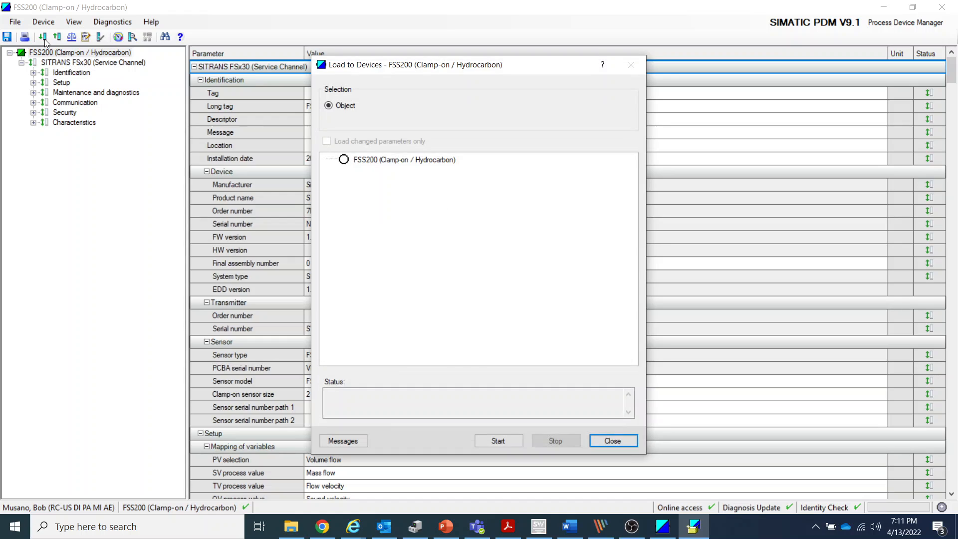
click(498, 440)
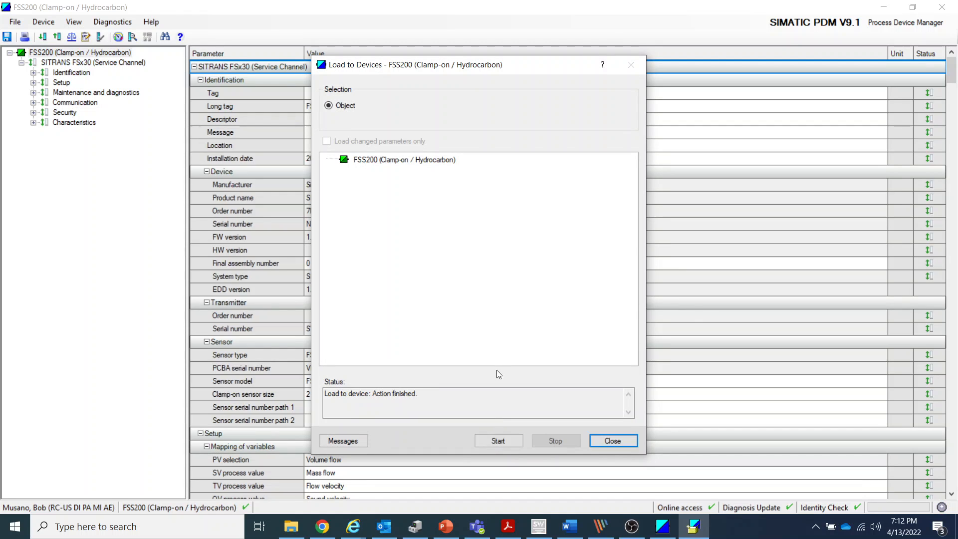
click(611, 441)
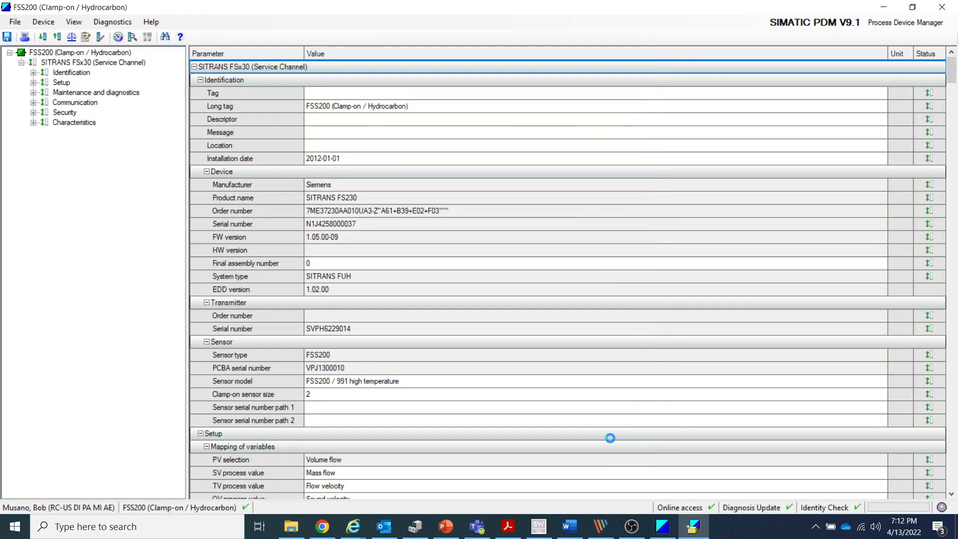